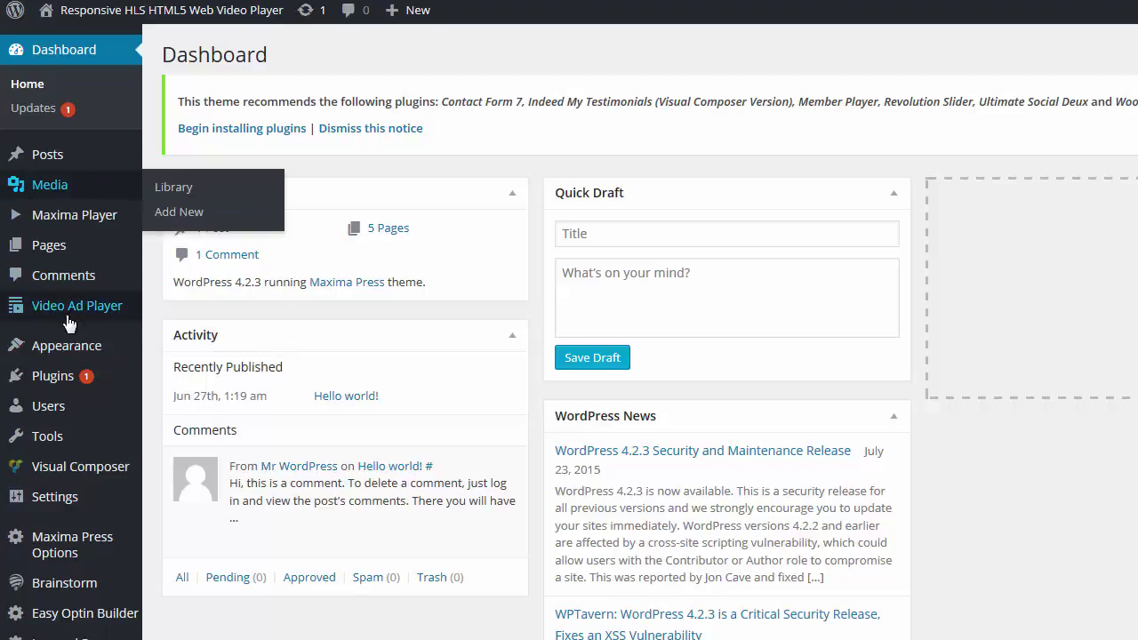
Step: Start a new video entry in Video Ad Player and collapse the mailing list signup box
{"action": "mouse_move", "coordinate": [26, 311]}
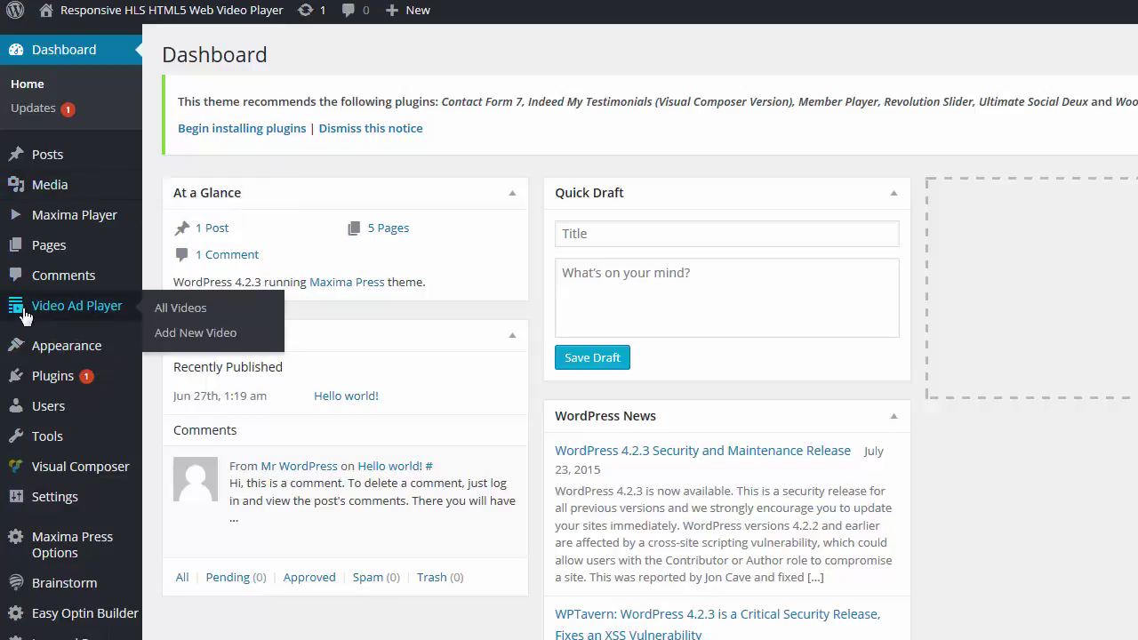
{"action": "left_click", "coordinate": [180, 335]}
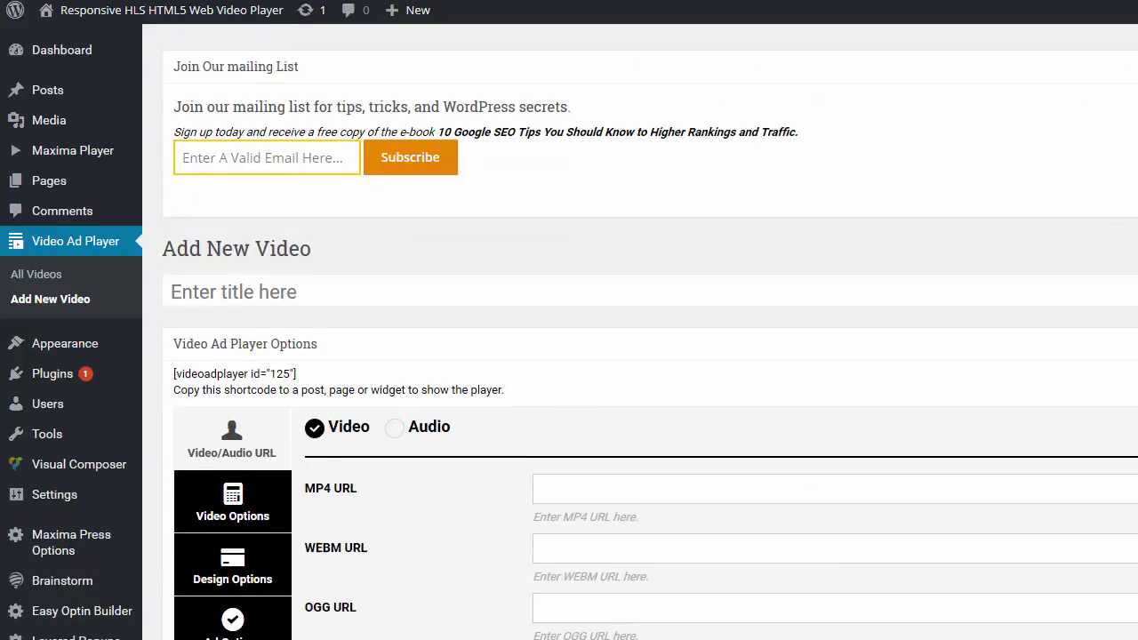
{"action": "left_click", "coordinate": [300, 159]}
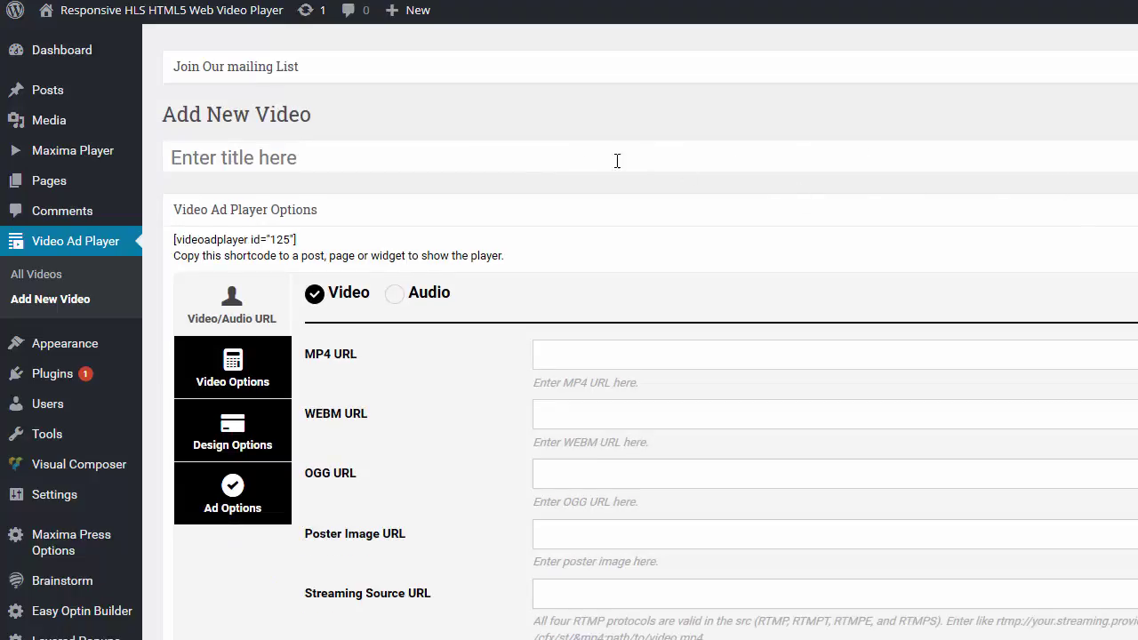
Step: Title the new video "Demo of Basic Video Player"
{"action": "left_click", "coordinate": [338, 161]}
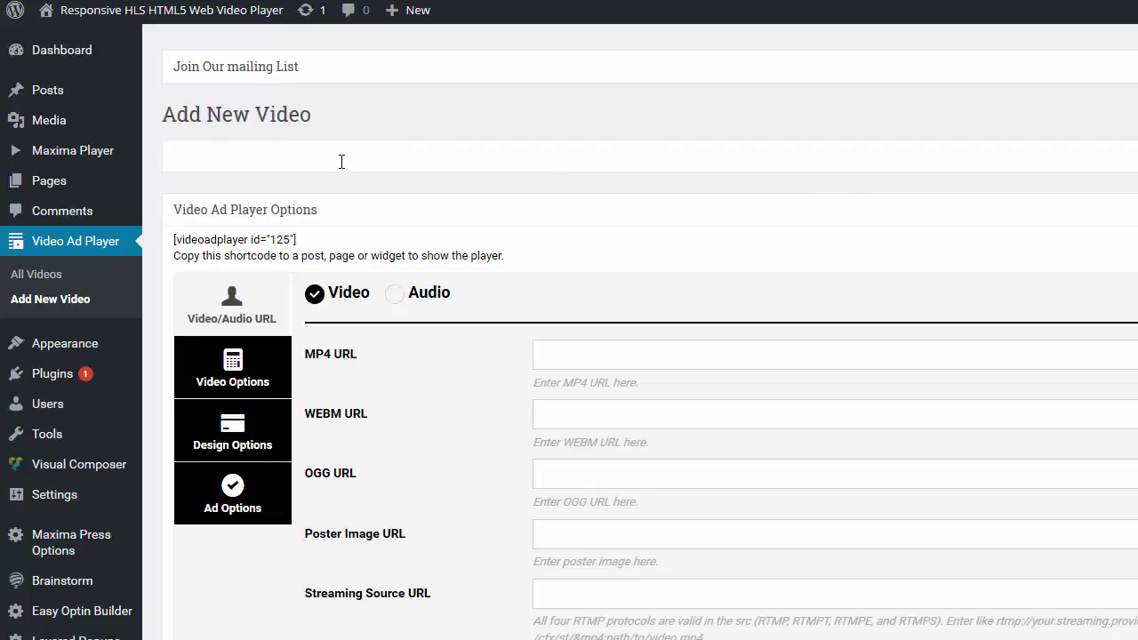
{"action": "type", "text": "Demo of  Basic "}
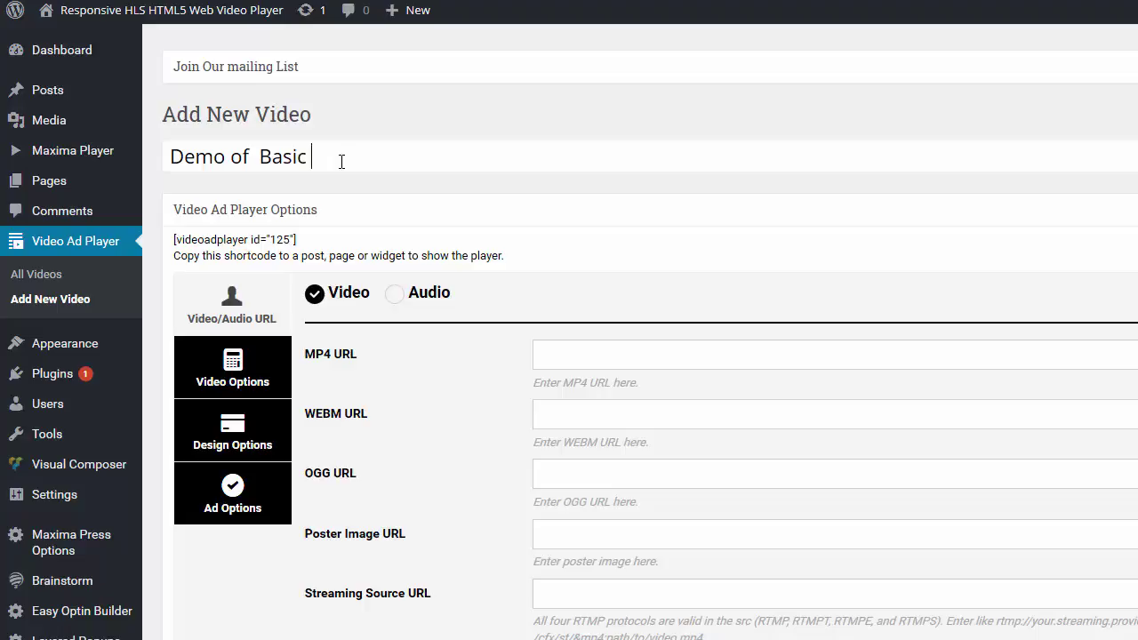
{"action": "type", "text": "C"}
{"action": "key", "text": "BackSpace"}
{"action": "type", "text": "Video"}
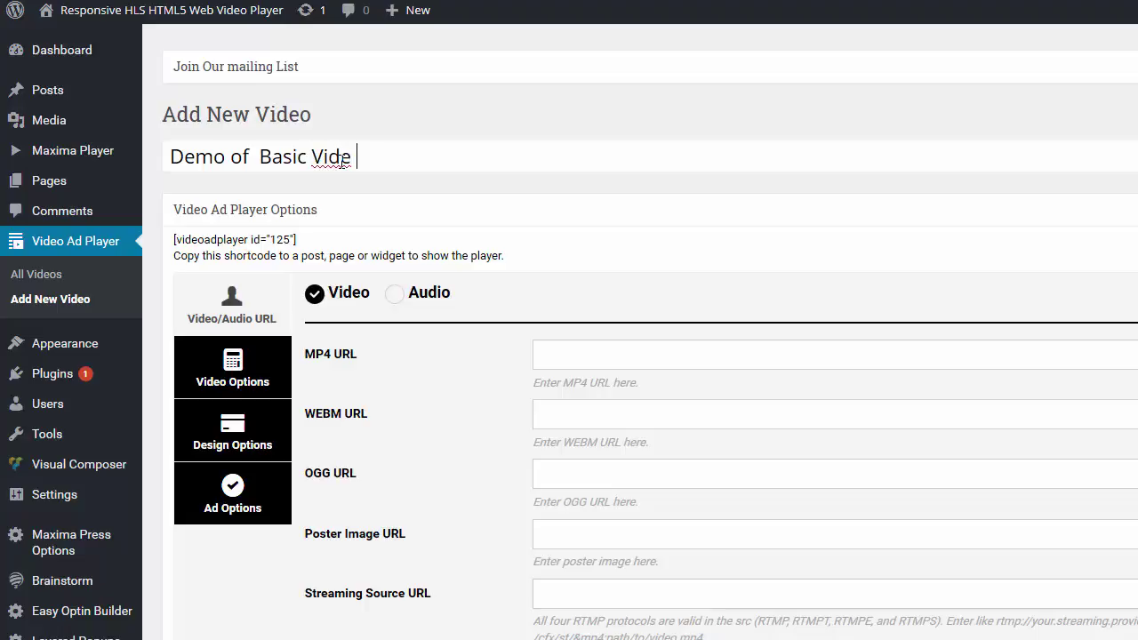
{"action": "type", "text": " Player"}
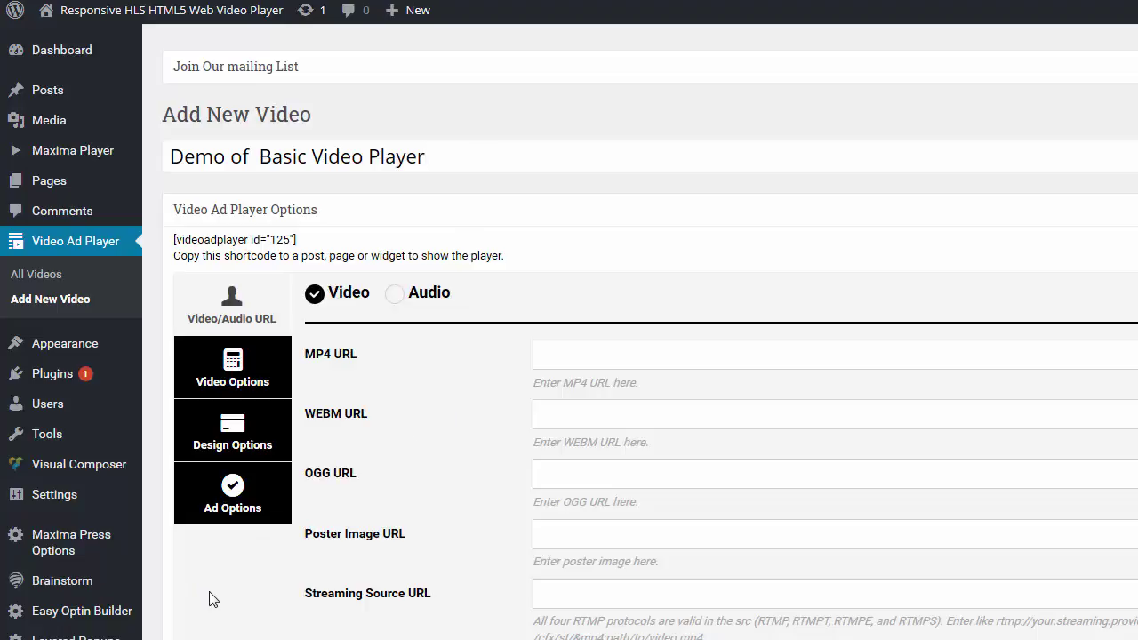
Step: Switch the source type to Audio to view its URL fields, and return it to Video
{"action": "left_click", "coordinate": [394, 297]}
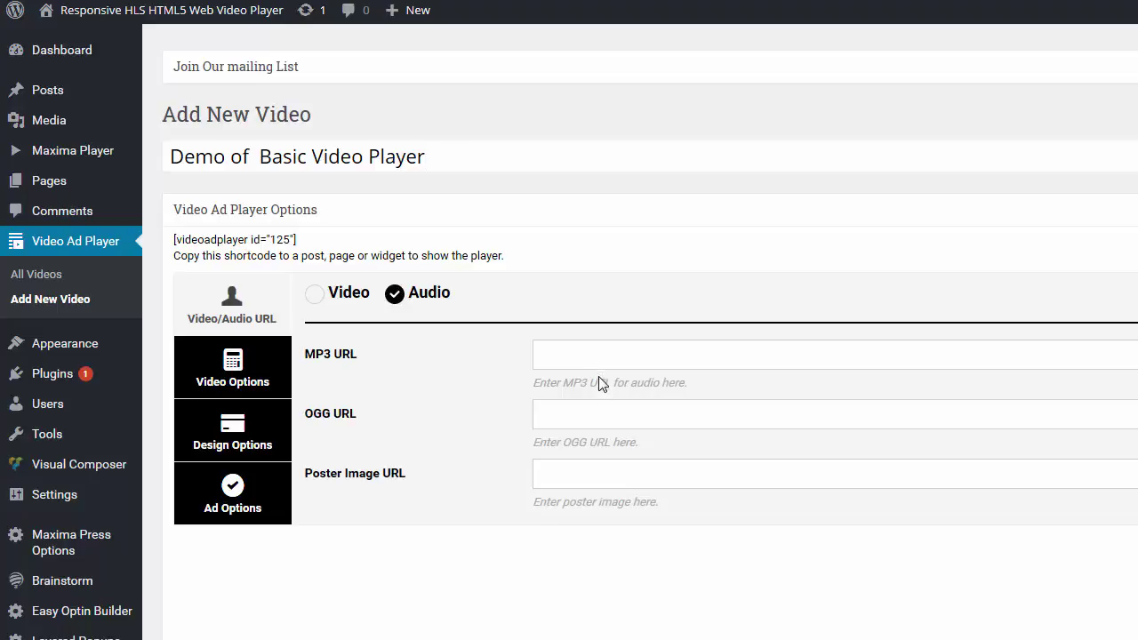
{"action": "left_click", "coordinate": [315, 296]}
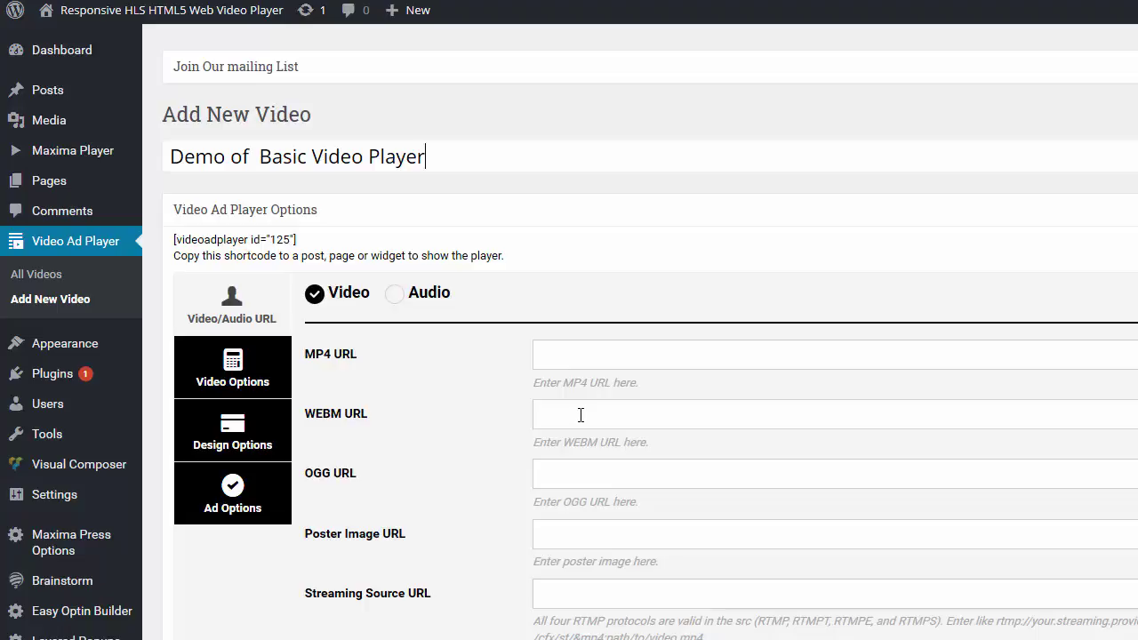
{"action": "left_click", "coordinate": [584, 467]}
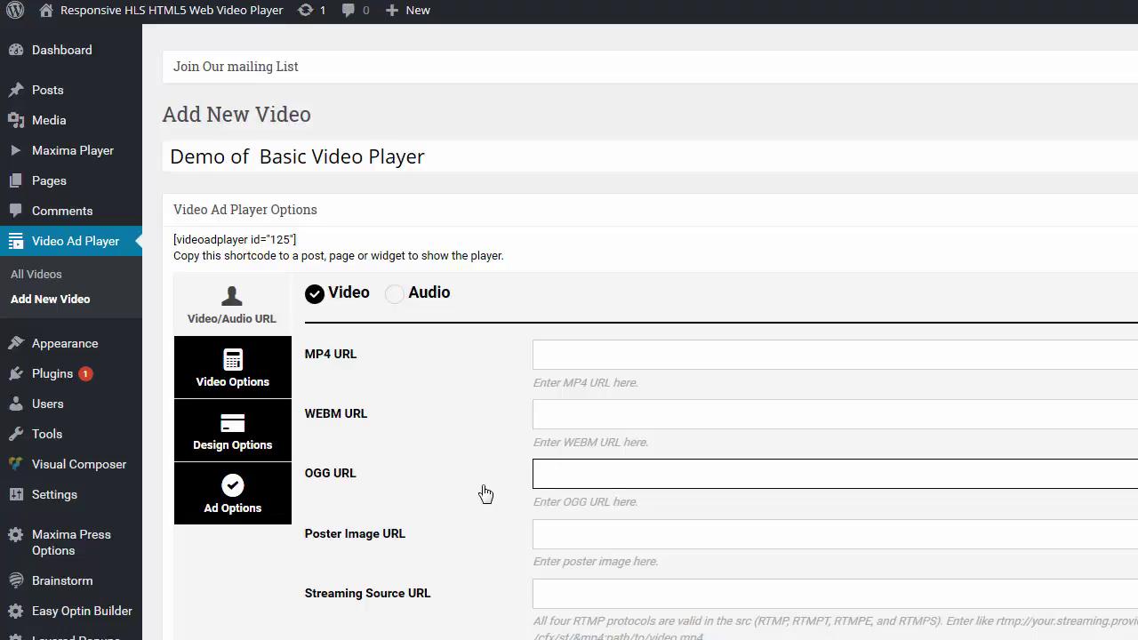
{"action": "left_click", "coordinate": [566, 420]}
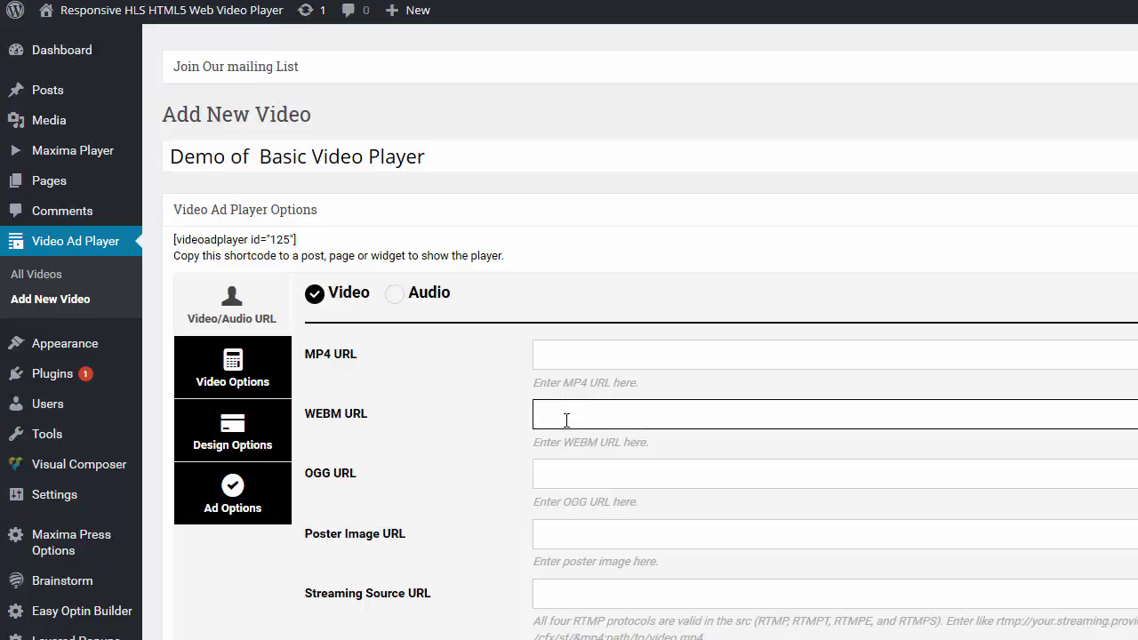
{"action": "left_click", "coordinate": [577, 358]}
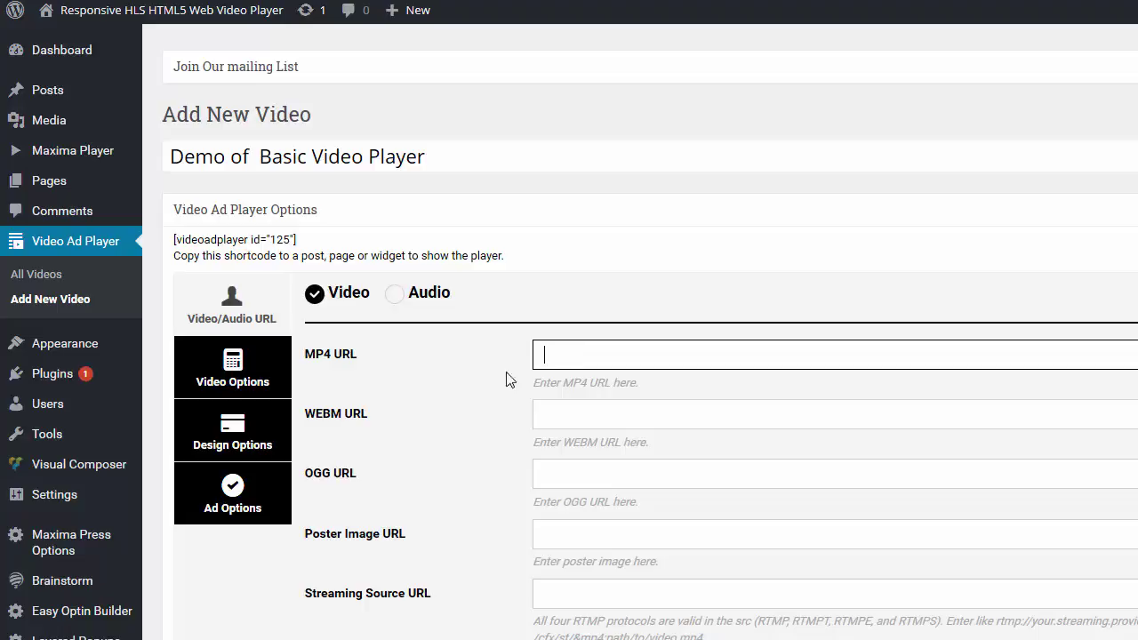
{"action": "key", "text": "alt+Tab"}
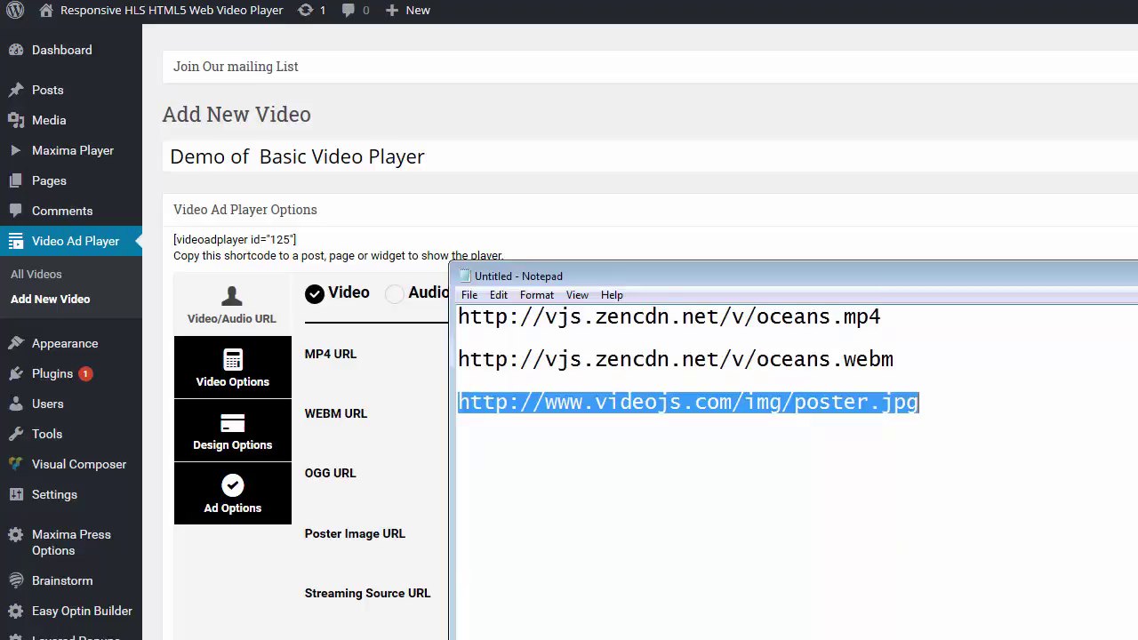
{"action": "left_click_drag", "start_coordinate": [897, 320], "coordinate": [461, 318]}
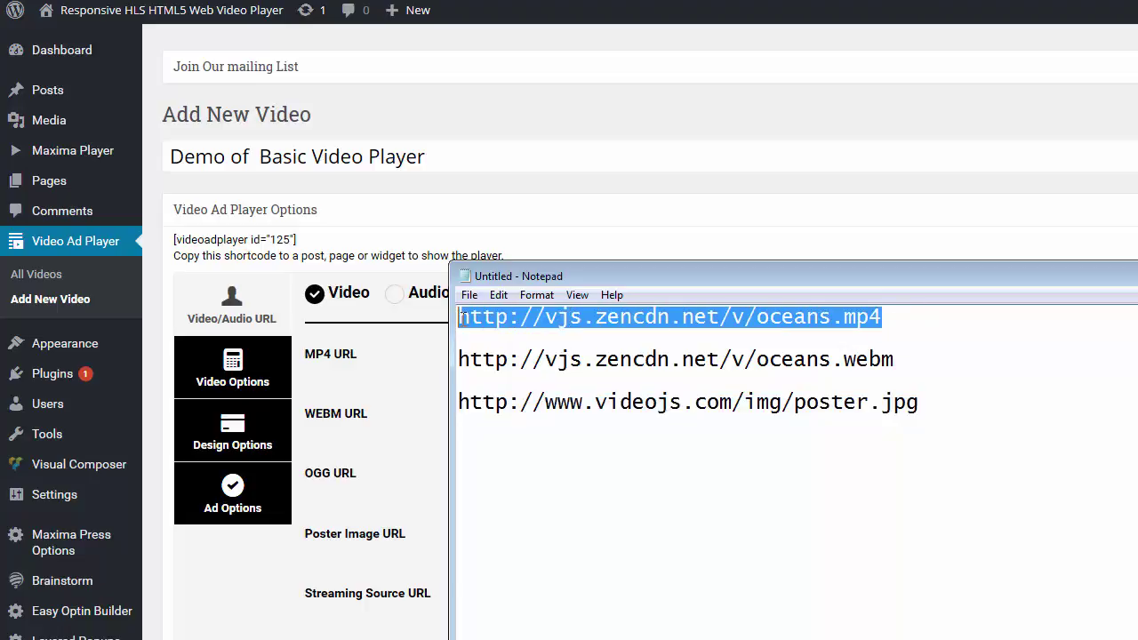
{"action": "right_click", "coordinate": [487, 330]}
{"action": "left_click", "coordinate": [516, 386]}
{"action": "key", "text": "alt+Tab"}
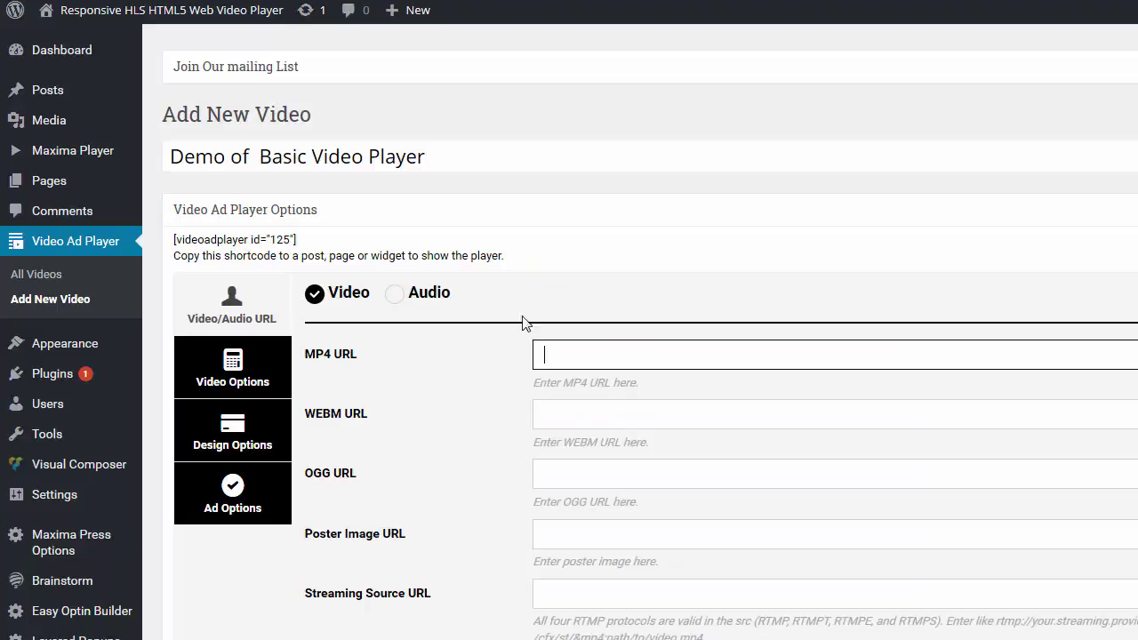
{"action": "key", "text": "ctrl+v"}
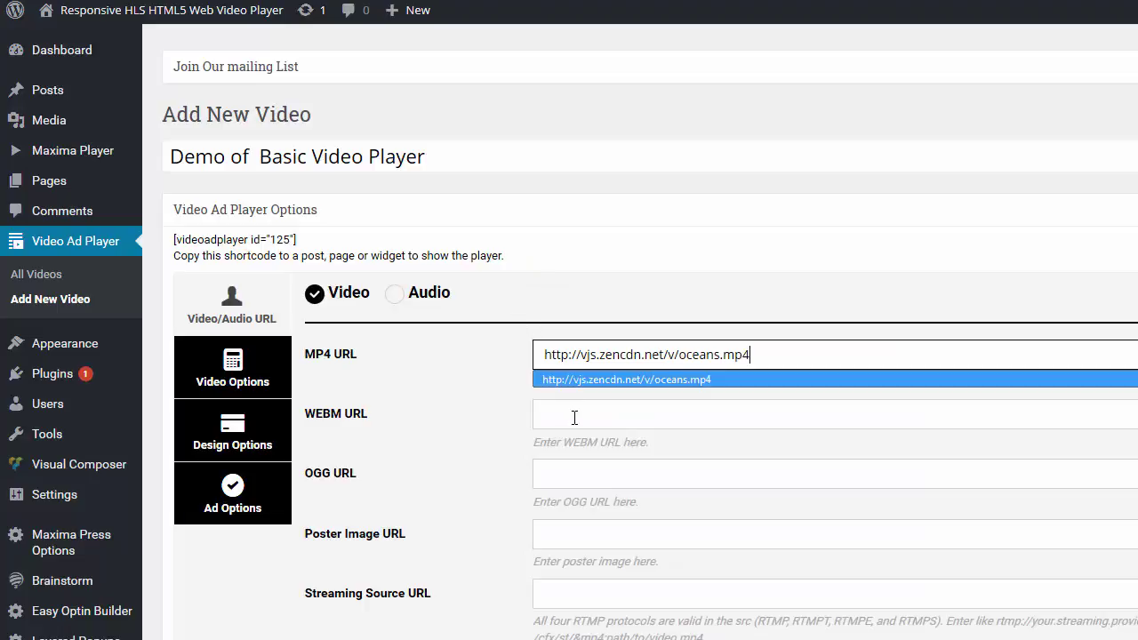
{"action": "left_click", "coordinate": [576, 416]}
{"action": "key", "text": "ctrl+v"}
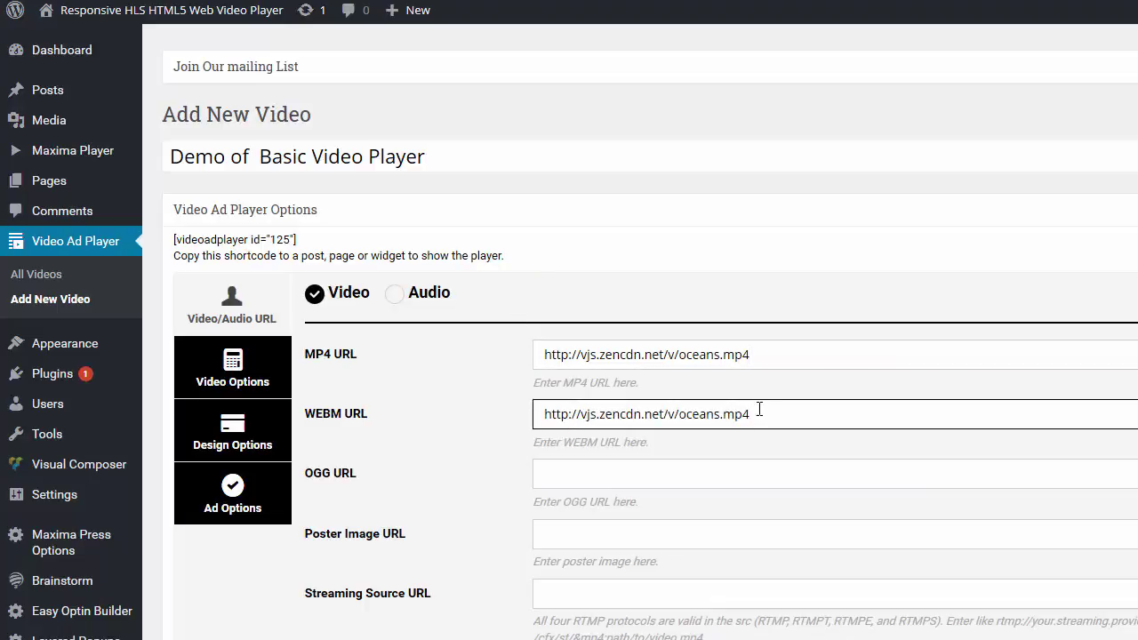
{"action": "left_click_drag", "start_coordinate": [756, 414], "coordinate": [727, 420]}
{"action": "type", "text": "we"}
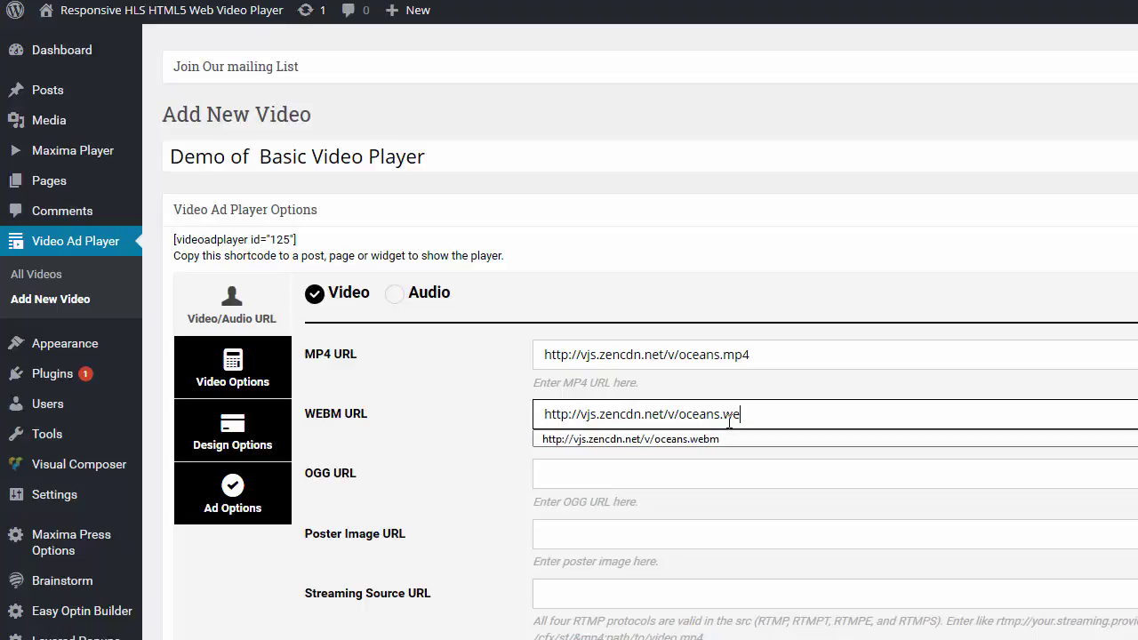
{"action": "type", "text": "bm"}
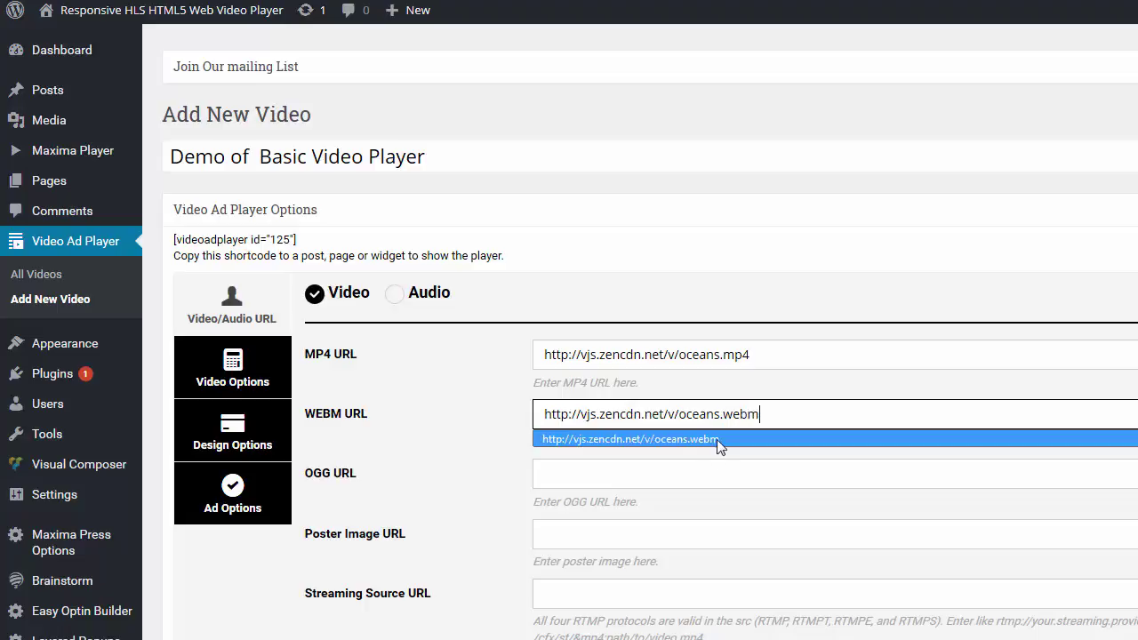
{"action": "left_click", "coordinate": [706, 468]}
{"action": "scroll", "coordinate": [708, 470], "scroll_direction": "down", "scroll_amount": 1}
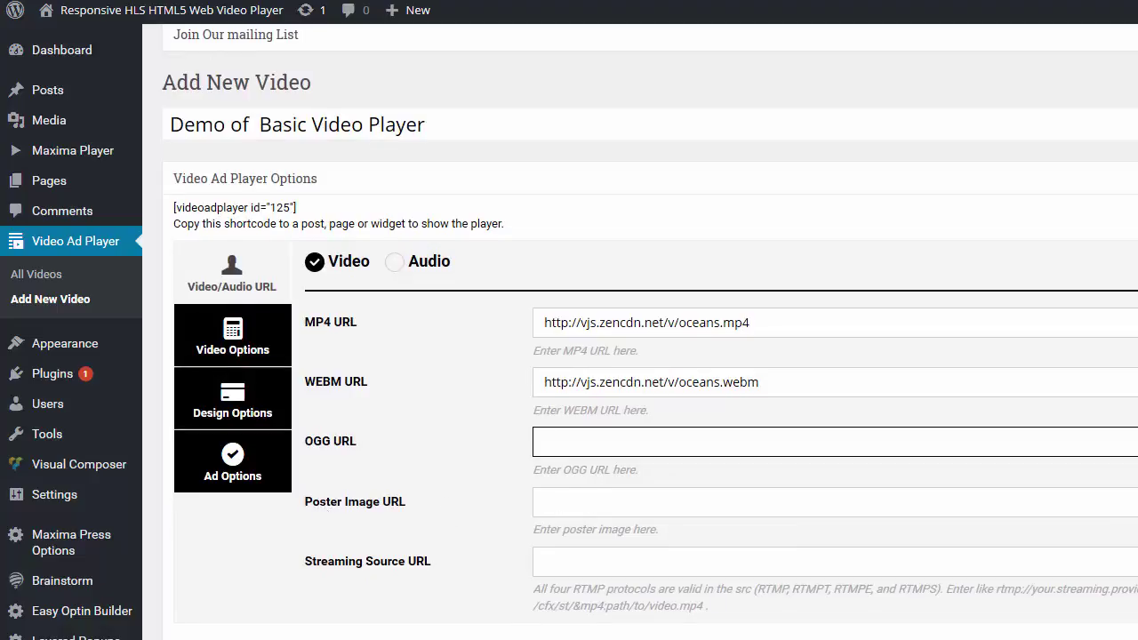
{"action": "key", "text": "alt+Tab"}
{"action": "left_click_drag", "start_coordinate": [929, 409], "coordinate": [470, 419]}
{"action": "right_click", "coordinate": [481, 423]}
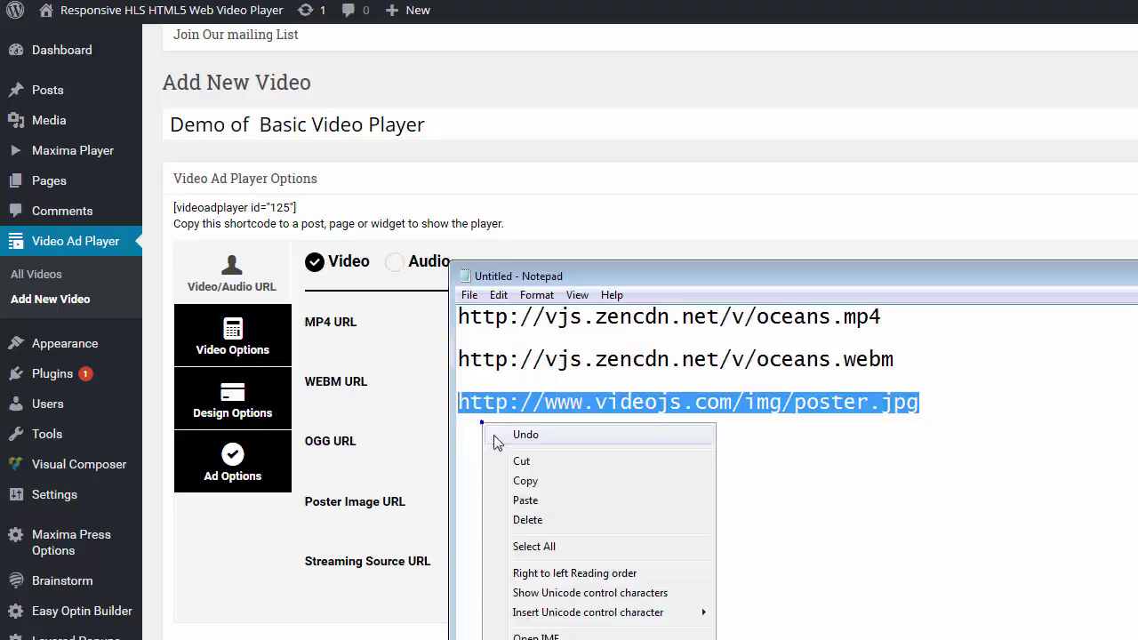
{"action": "left_click", "coordinate": [526, 480]}
{"action": "key", "text": "alt+Tab"}
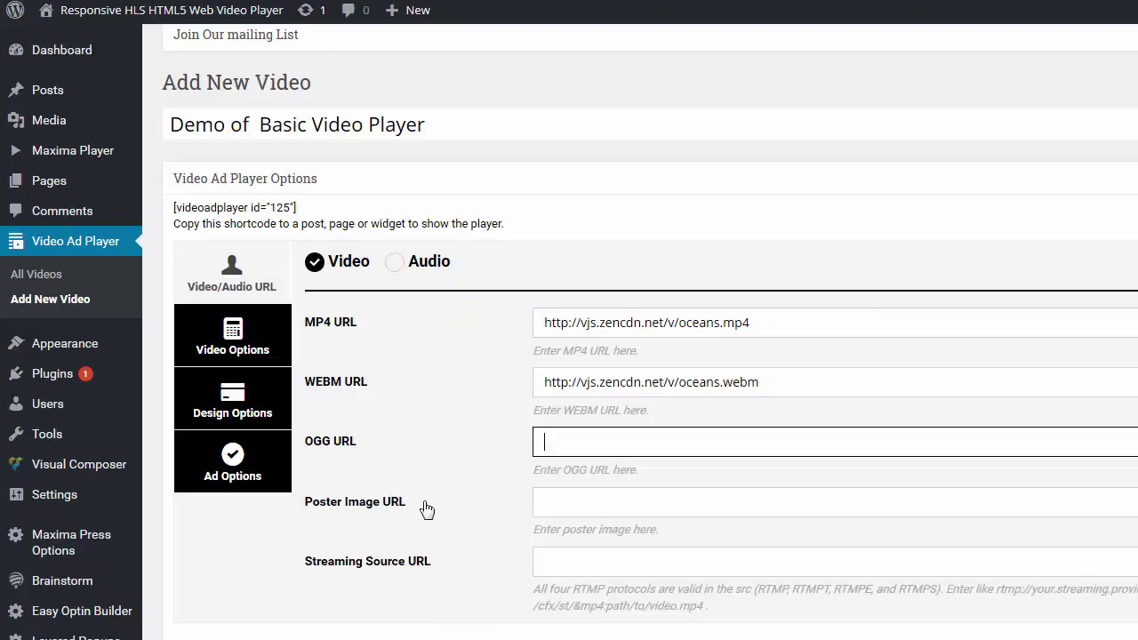
{"action": "left_click", "coordinate": [566, 500]}
{"action": "key", "text": "ctrl+v"}
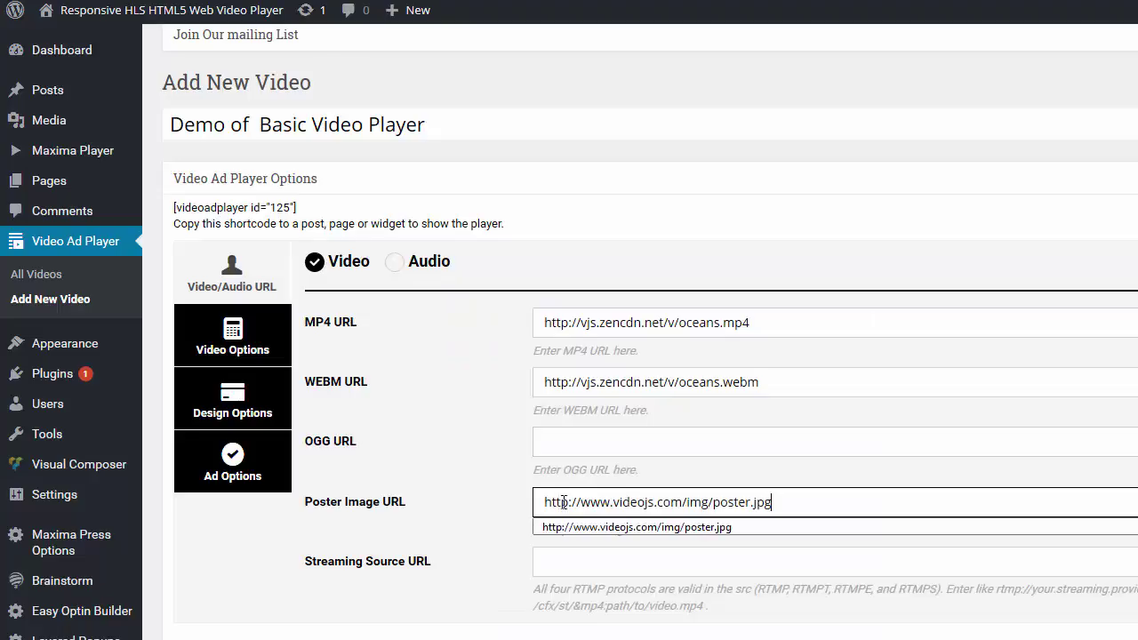
{"action": "left_click", "coordinate": [470, 553]}
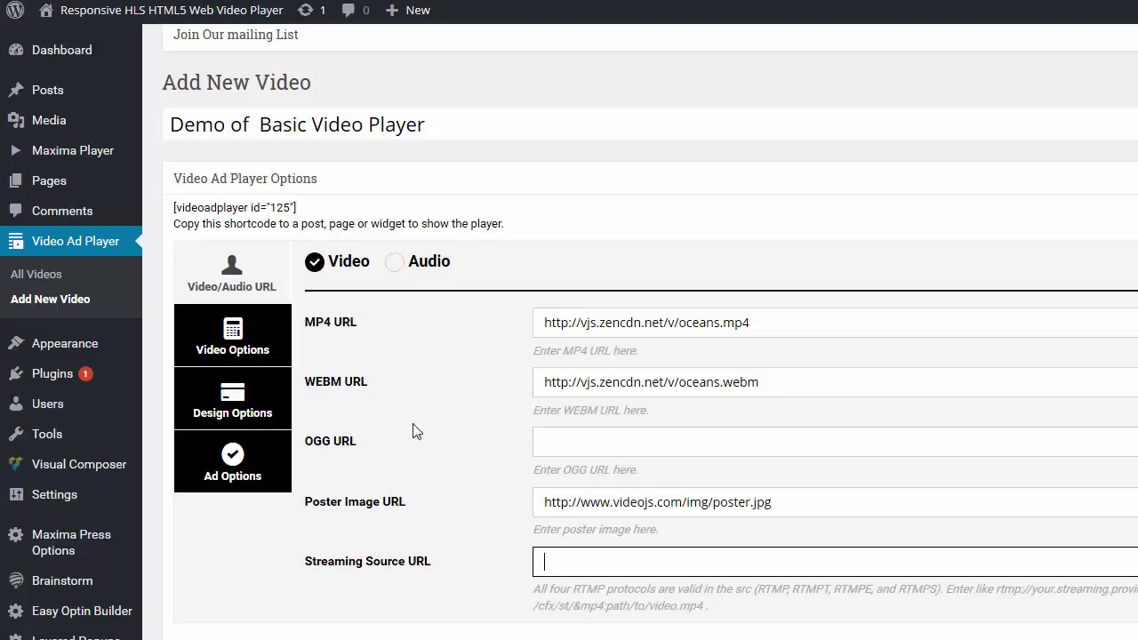
Step: Open the player's video options and switch Auto Play on and back off
{"action": "left_click", "coordinate": [230, 342]}
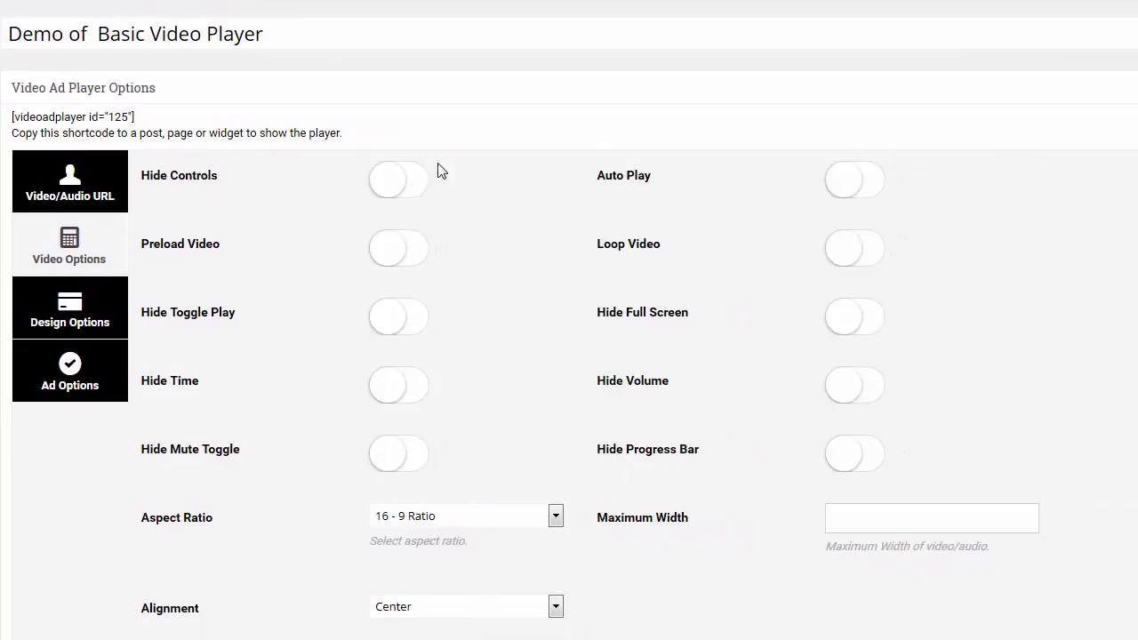
{"action": "left_click", "coordinate": [879, 187]}
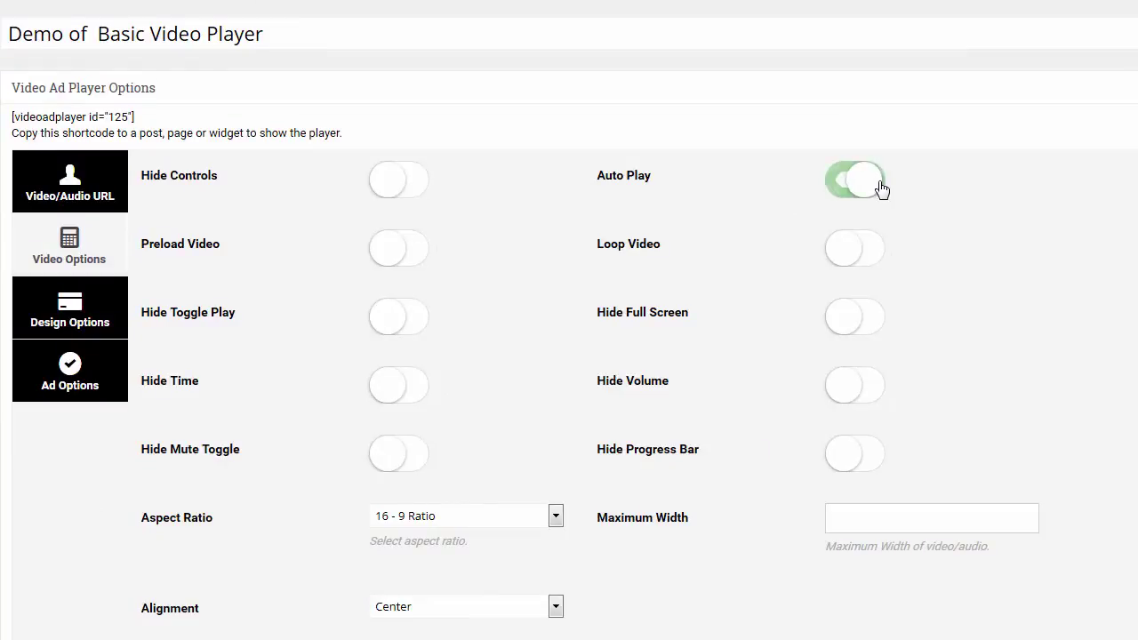
{"action": "left_click", "coordinate": [835, 185]}
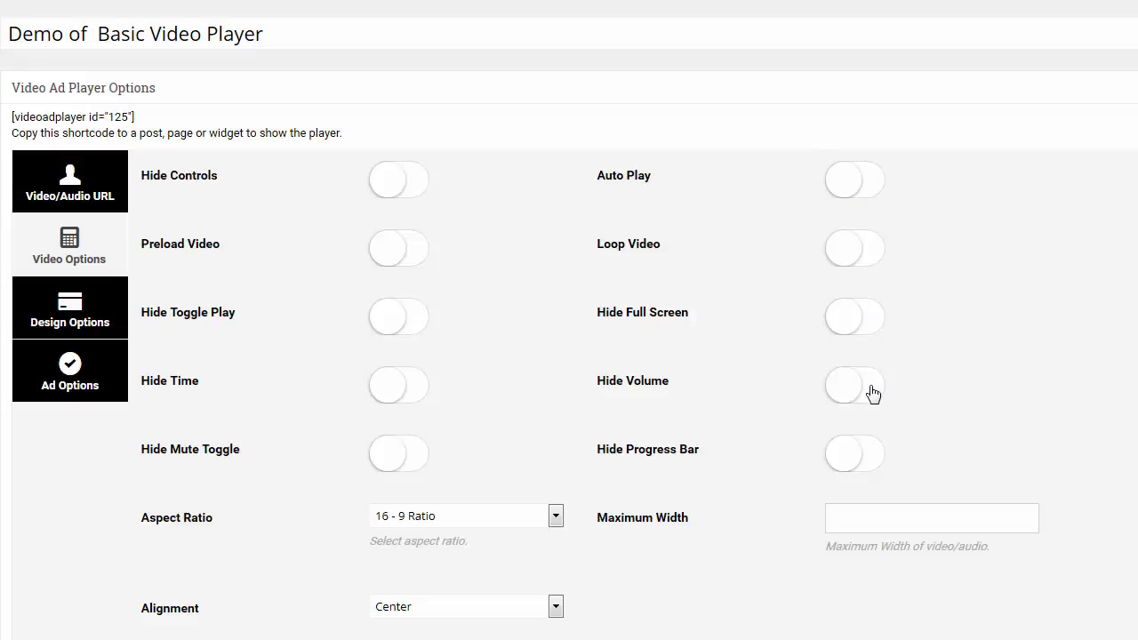
Step: Try the 4 : 3 aspect ratio for the player and set it back to 16 - 9 Ratio
{"action": "scroll", "coordinate": [681, 401], "scroll_direction": "down", "scroll_amount": 1}
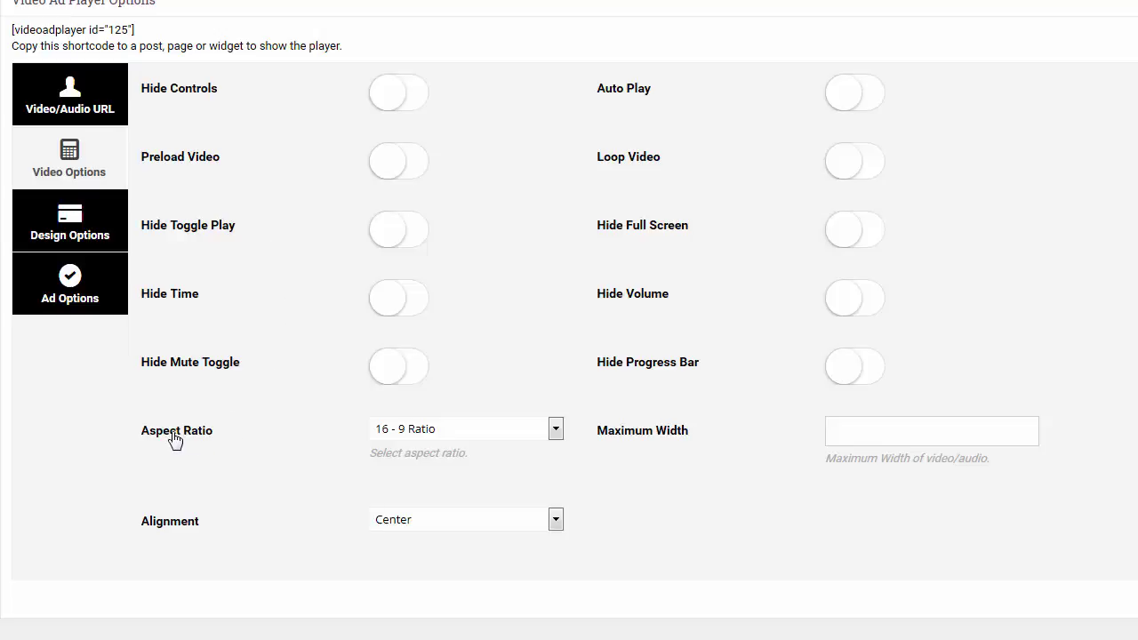
{"action": "left_click", "coordinate": [442, 433]}
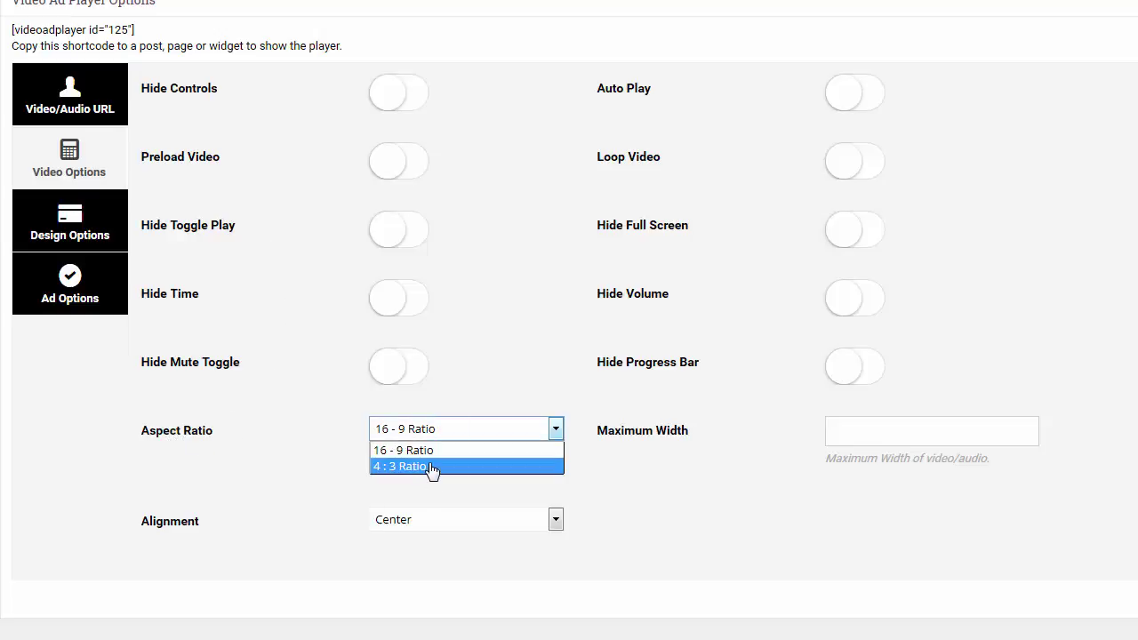
{"action": "left_click", "coordinate": [431, 468]}
{"action": "left_click", "coordinate": [432, 432]}
{"action": "left_click", "coordinate": [438, 452]}
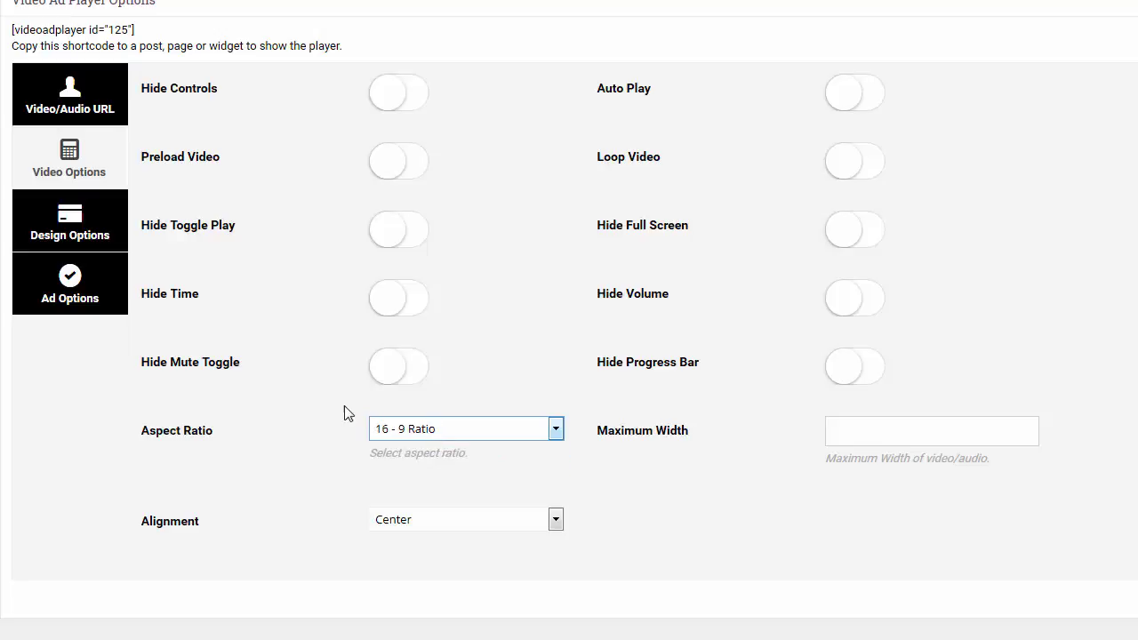
Step: Set the player's maximum width to 720 and choose Center as its alignment
{"action": "left_click", "coordinate": [883, 430]}
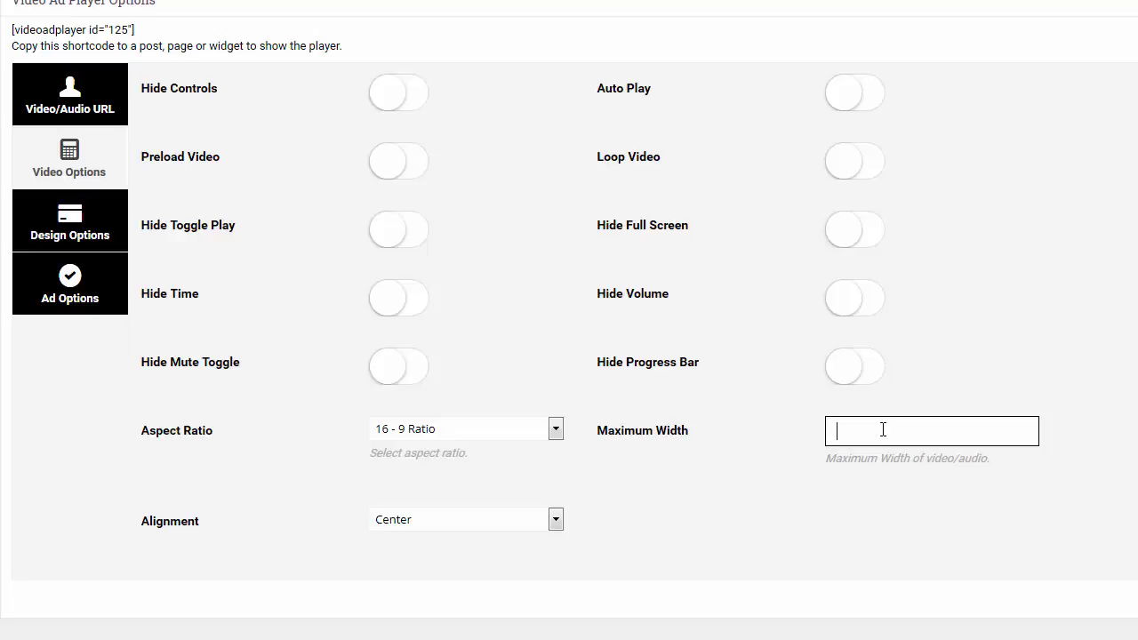
{"action": "type", "text": "720"}
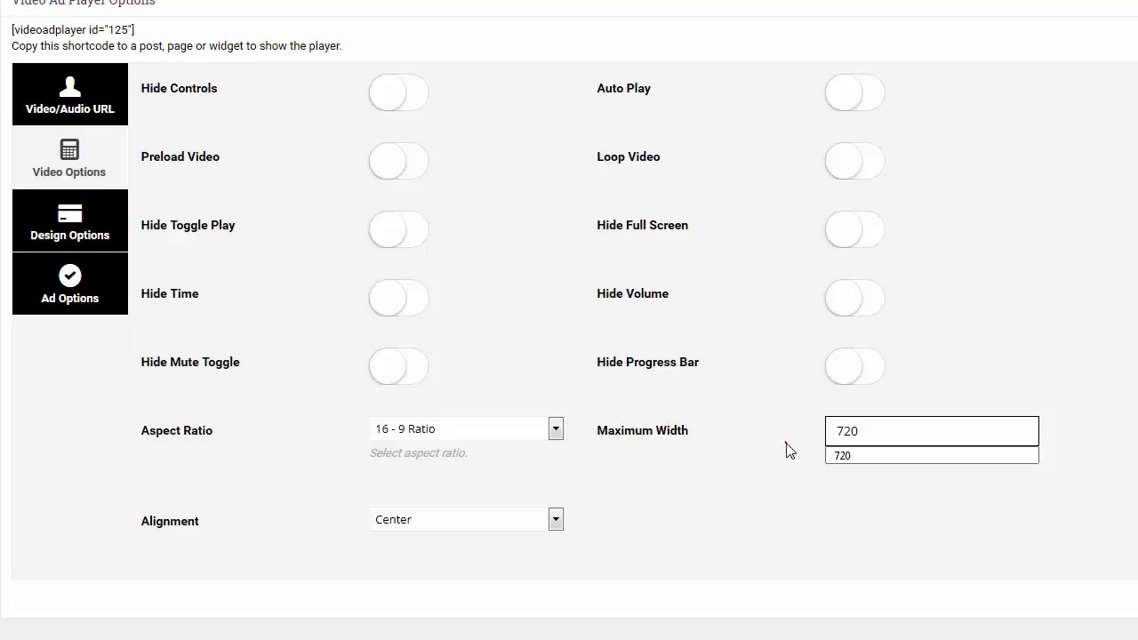
{"action": "left_click", "coordinate": [791, 447]}
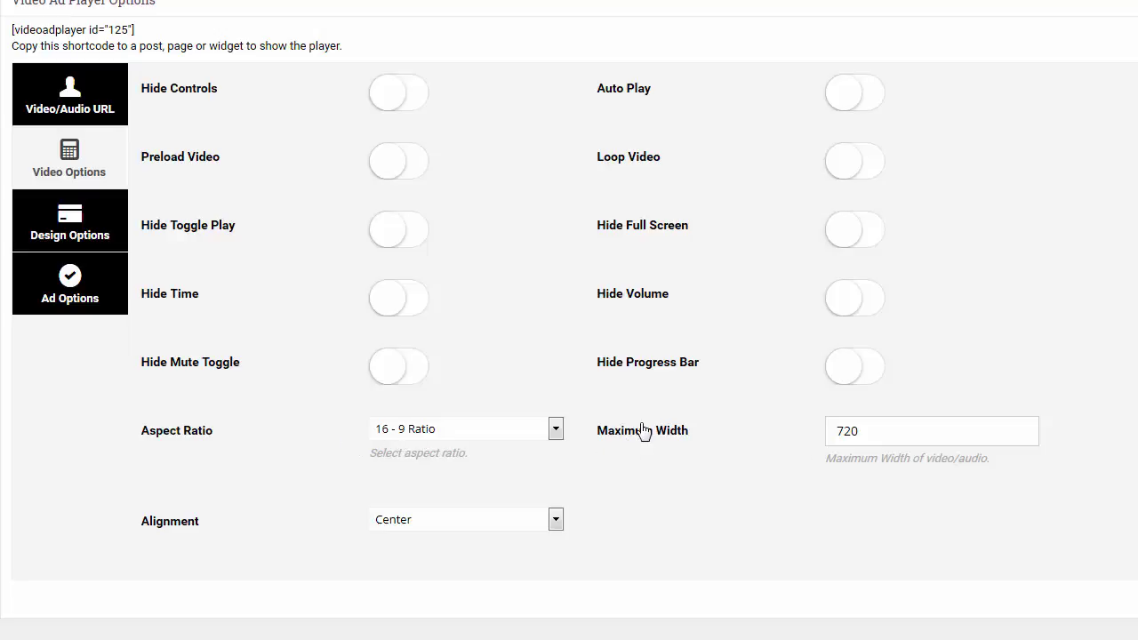
{"action": "left_click", "coordinate": [425, 526]}
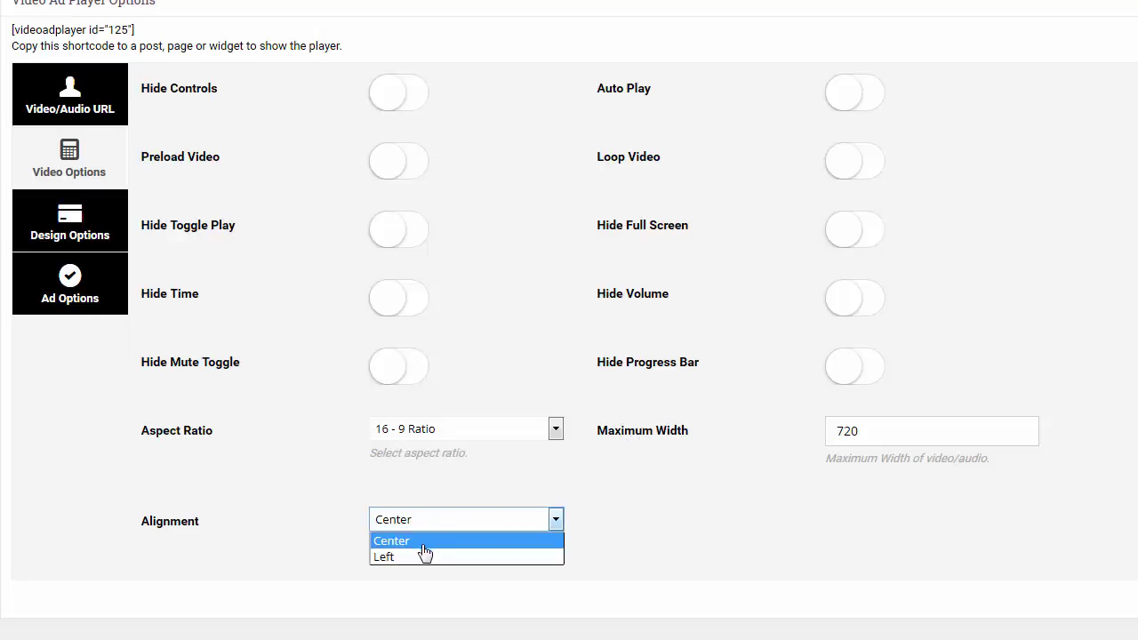
{"action": "left_click", "coordinate": [423, 543]}
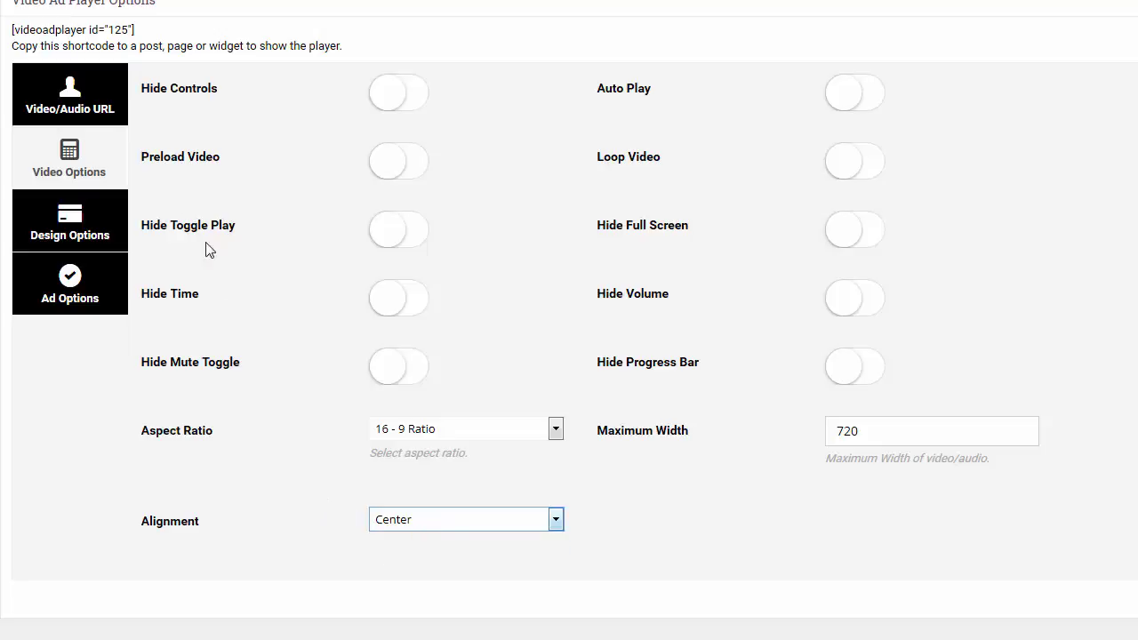
Step: Open the player's design options and set the play button position to Center
{"action": "left_click", "coordinate": [61, 224]}
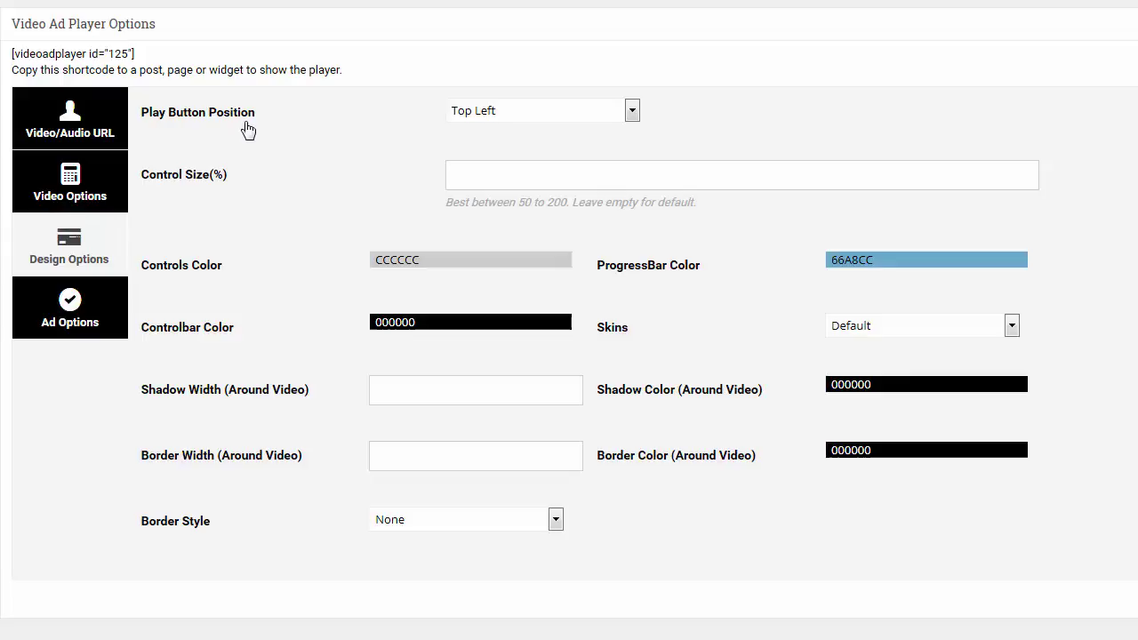
{"action": "left_click", "coordinate": [573, 121]}
{"action": "left_click", "coordinate": [559, 147]}
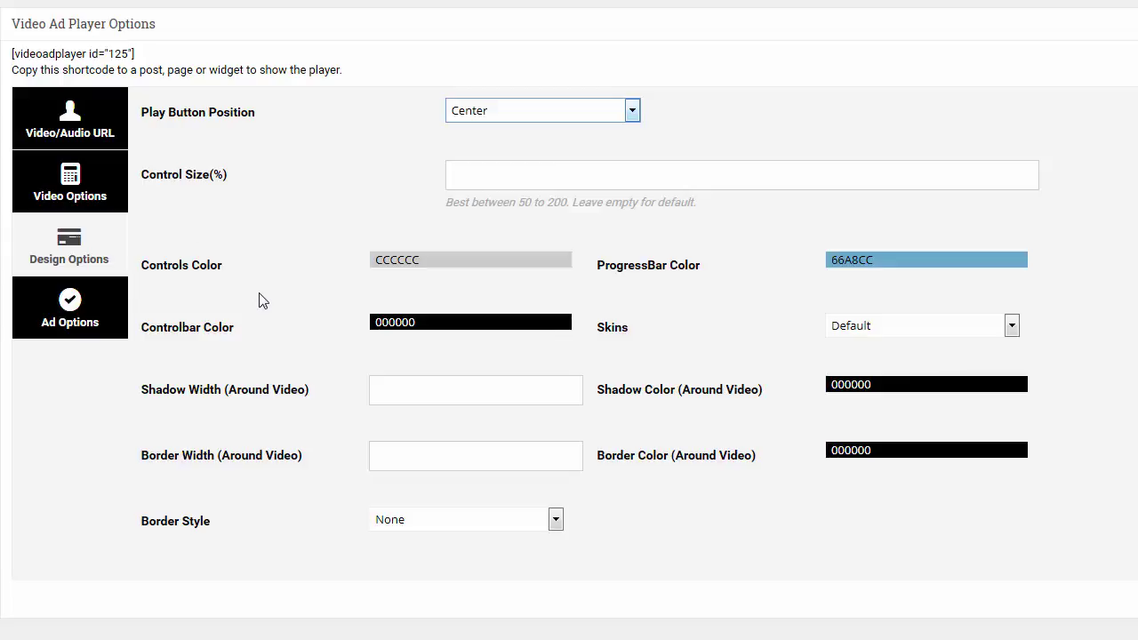
Step: Examine the controls and progress bar color pickers, the skin choices and the border styles, keeping the Default skin and no border
{"action": "left_click", "coordinate": [457, 263]}
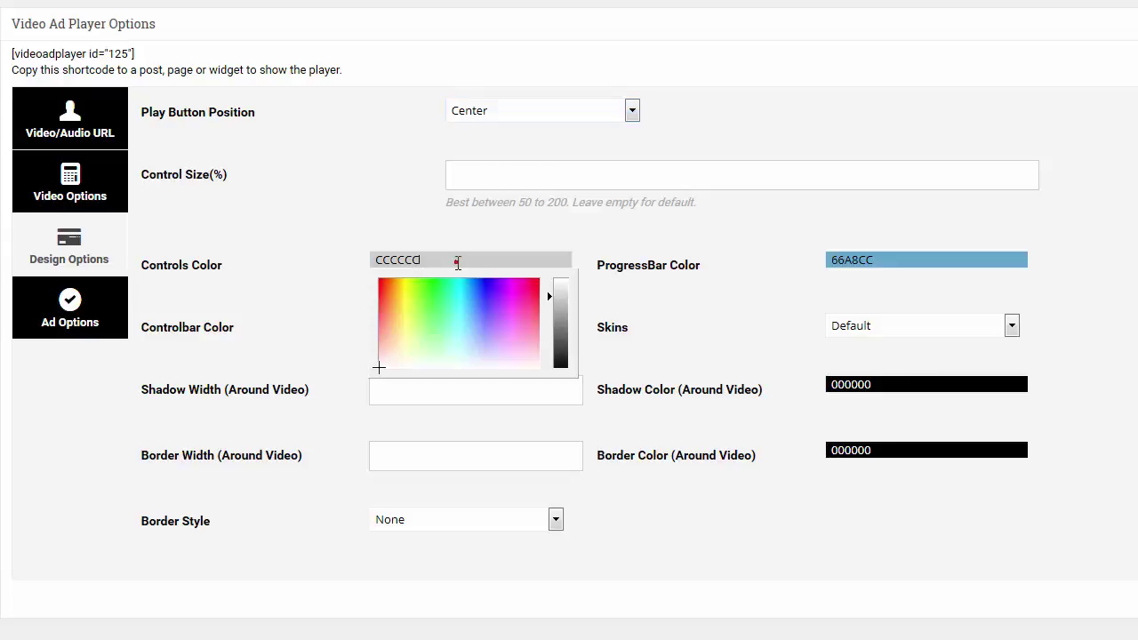
{"action": "left_click", "coordinate": [306, 283]}
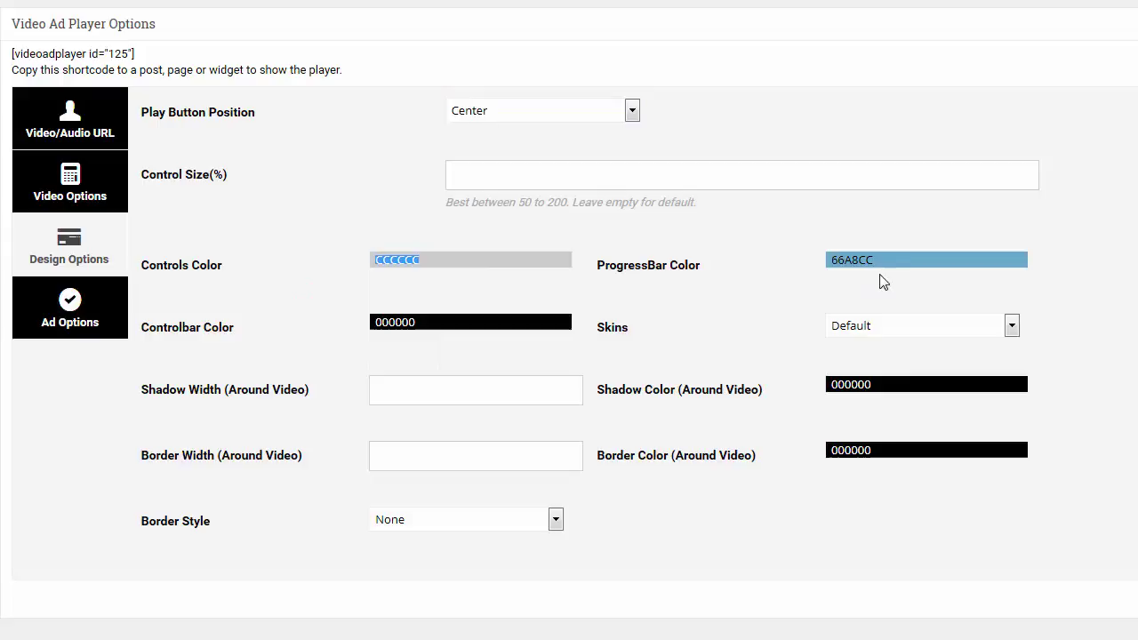
{"action": "left_click", "coordinate": [905, 259]}
{"action": "left_click", "coordinate": [756, 282]}
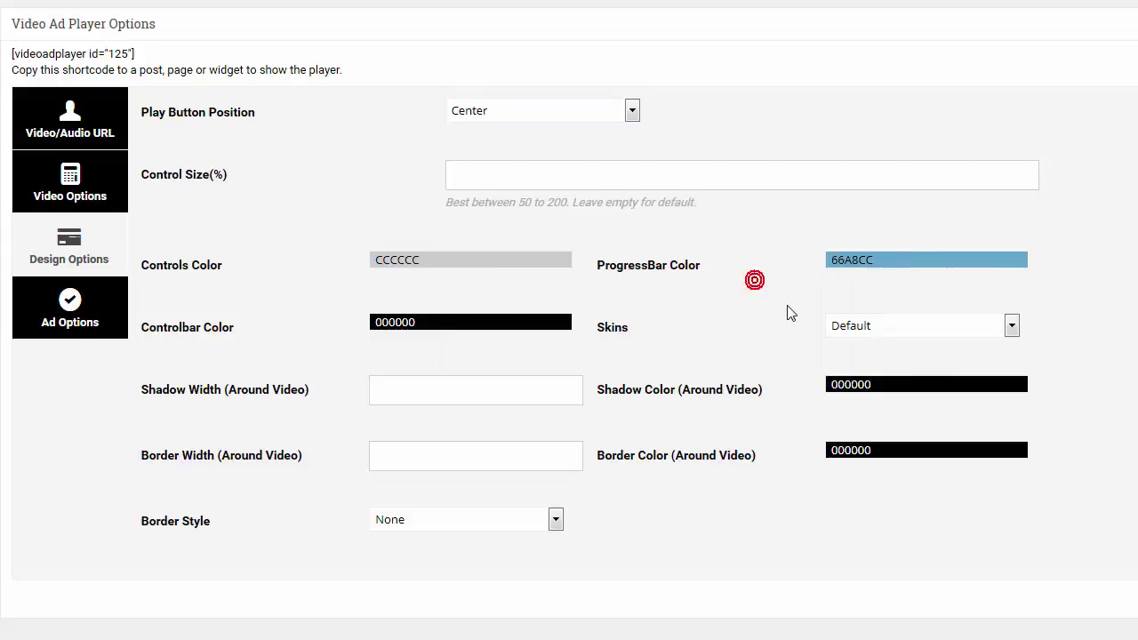
{"action": "left_click", "coordinate": [886, 328]}
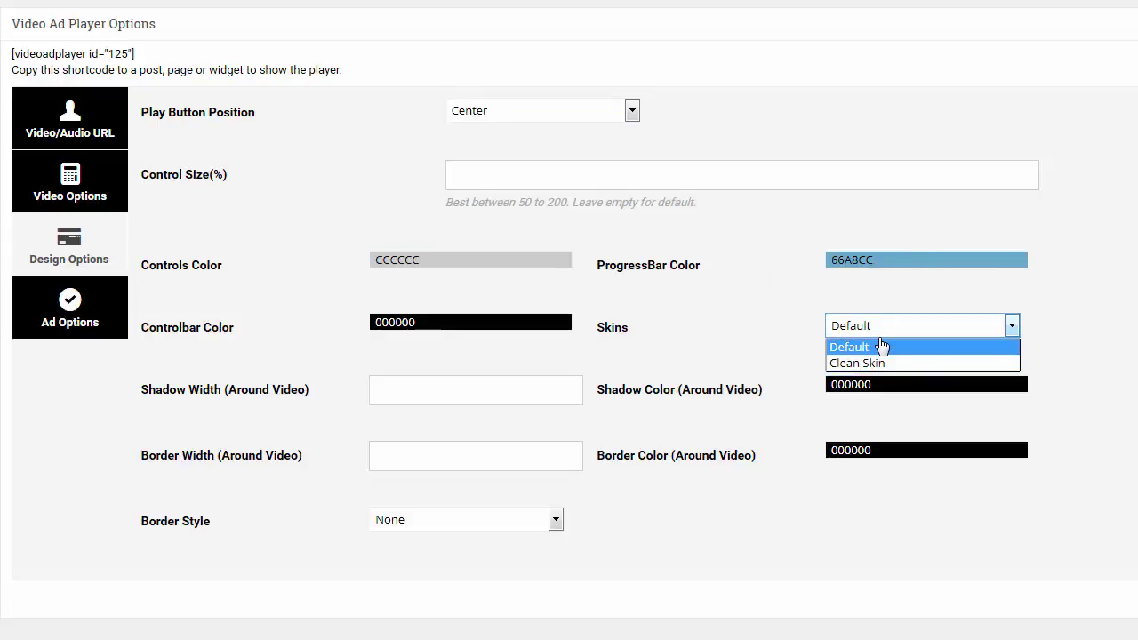
{"action": "left_click", "coordinate": [882, 347]}
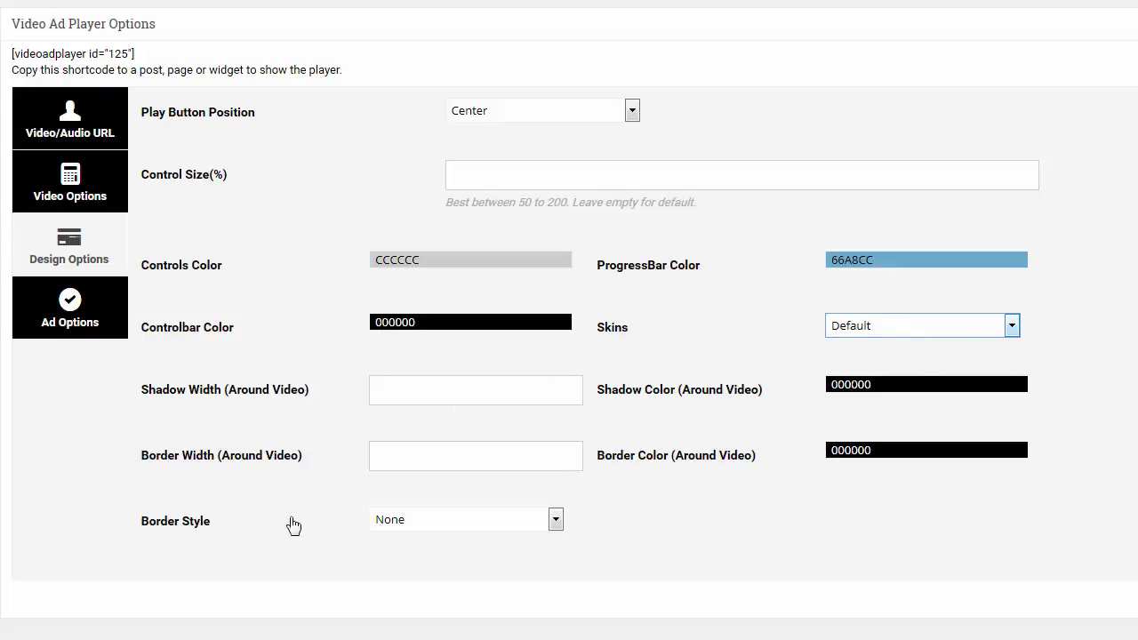
{"action": "left_click", "coordinate": [510, 523]}
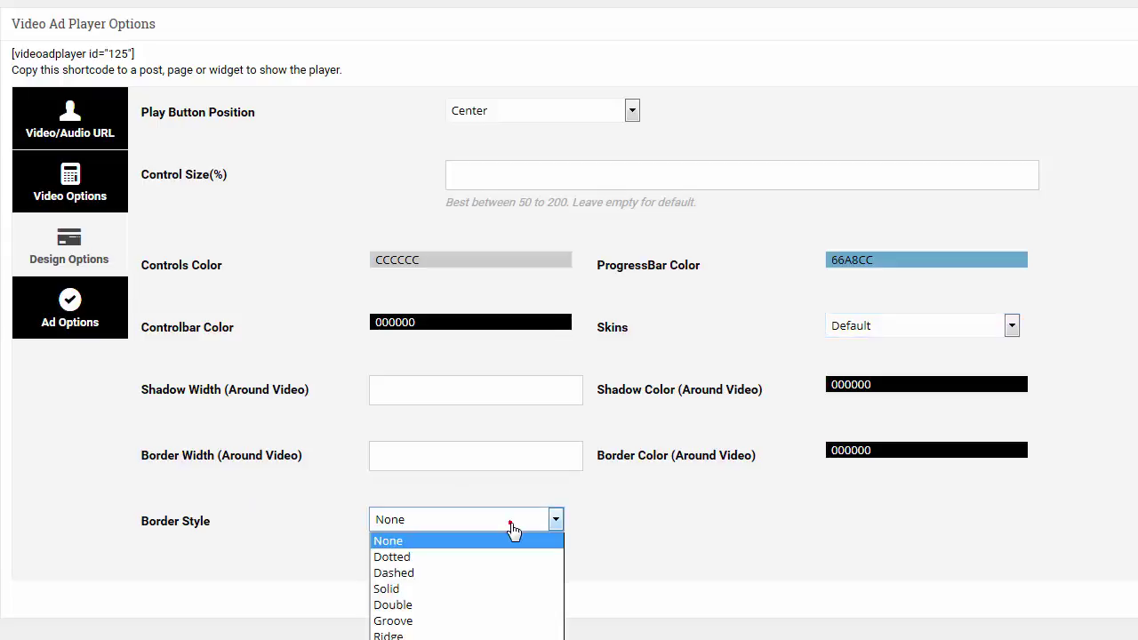
{"action": "left_click", "coordinate": [631, 511]}
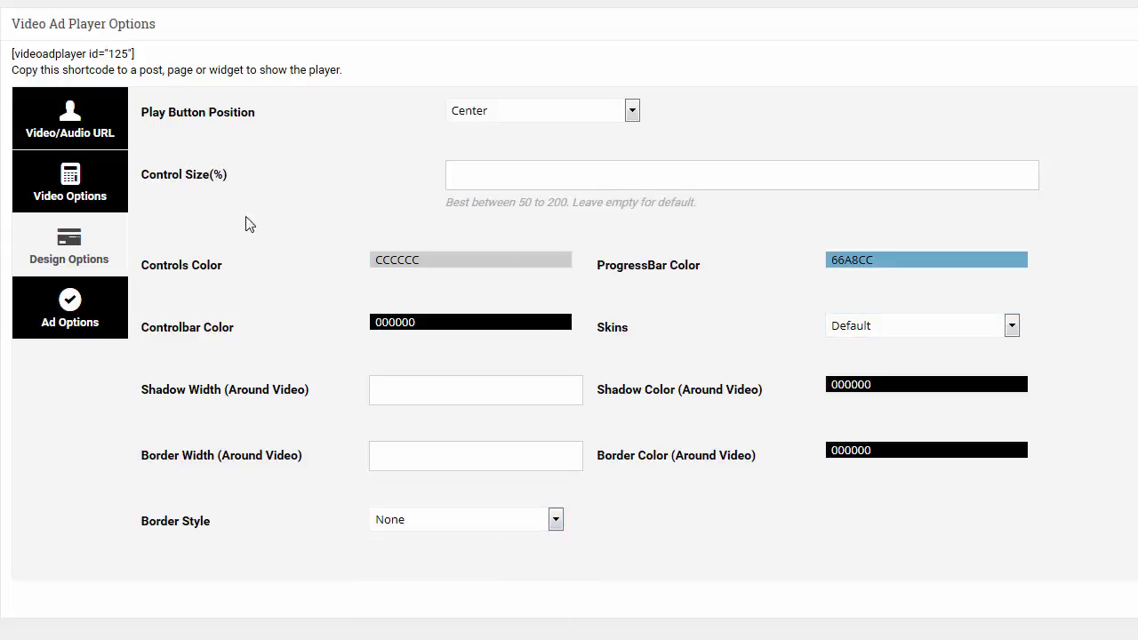
Step: Review the player's ad, source URL, video and design options, and publish the video entry
{"action": "left_click", "coordinate": [78, 327]}
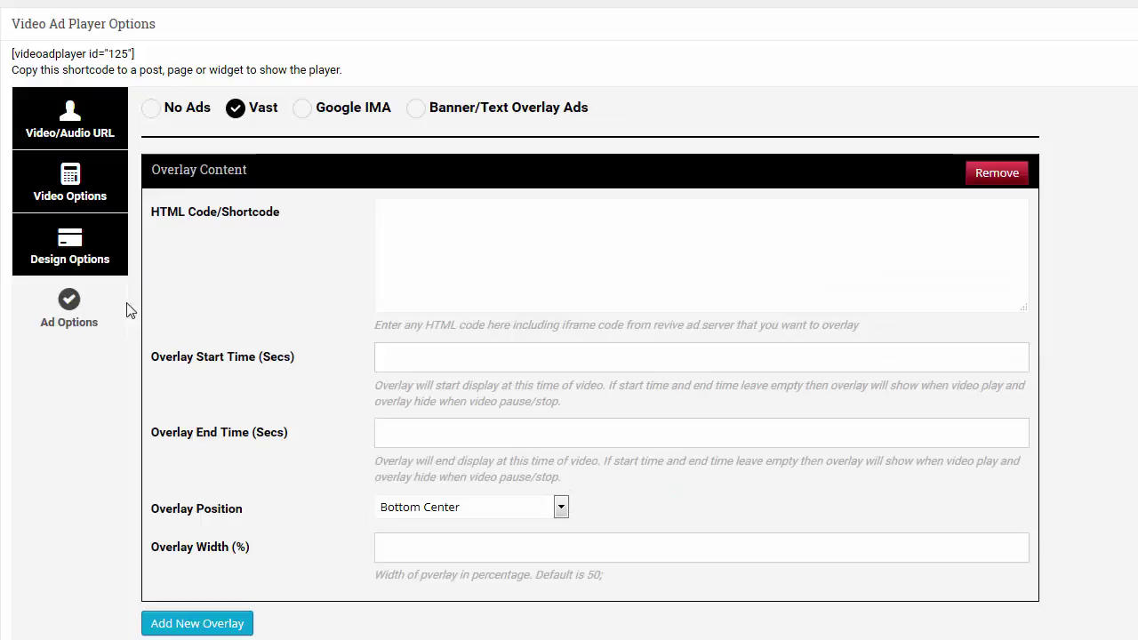
{"action": "left_click", "coordinate": [68, 122]}
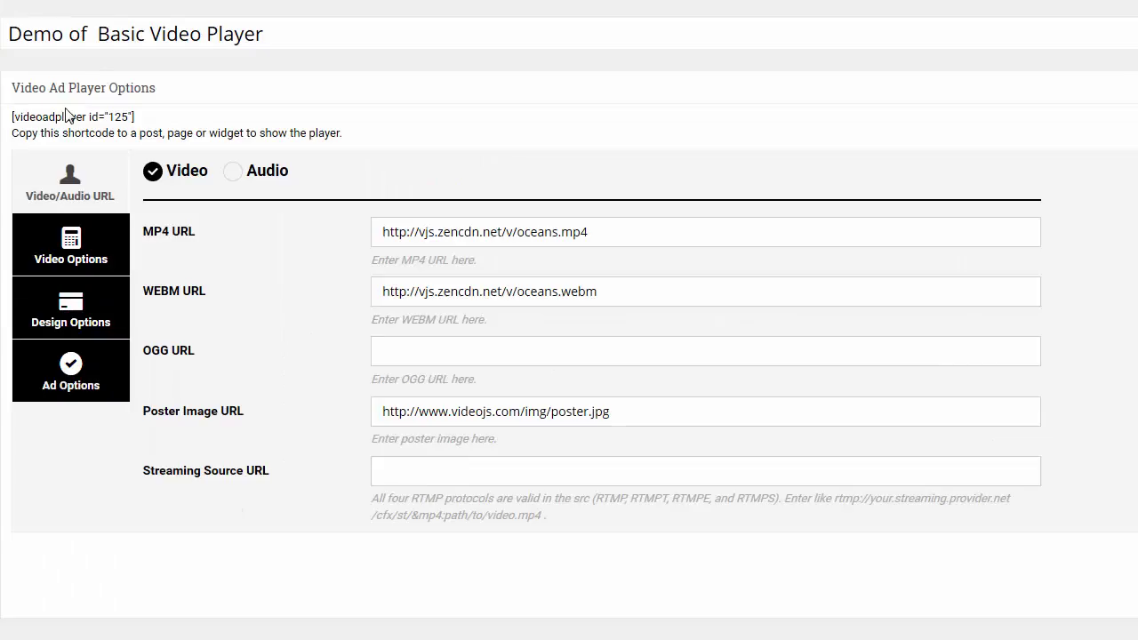
{"action": "left_click", "coordinate": [85, 256]}
{"action": "left_click", "coordinate": [69, 307]}
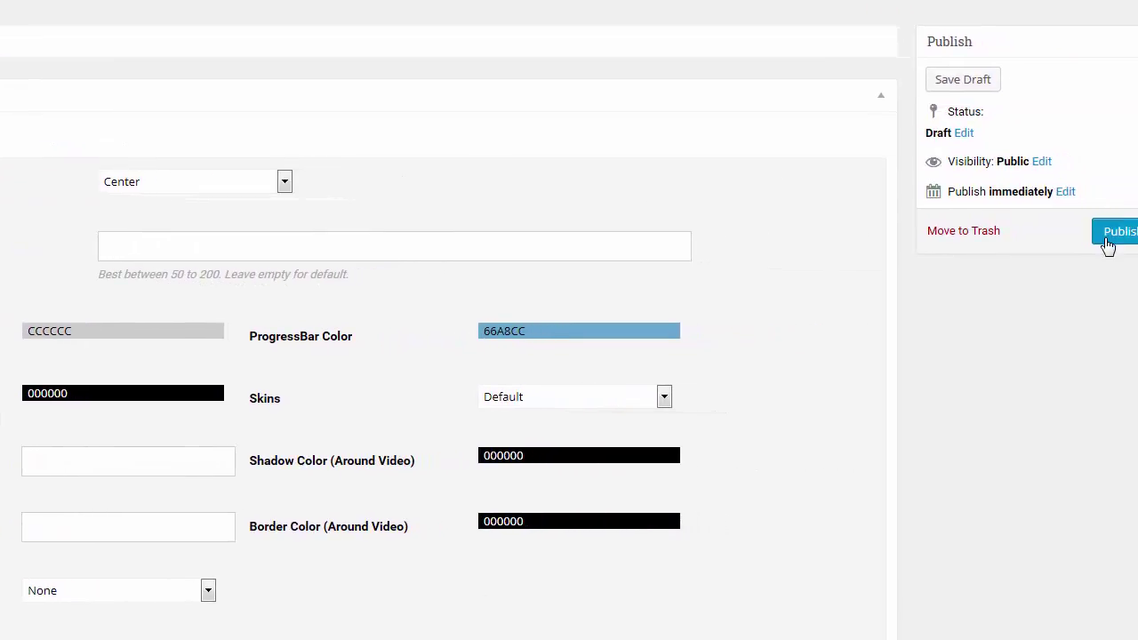
{"action": "left_click", "coordinate": [1117, 233]}
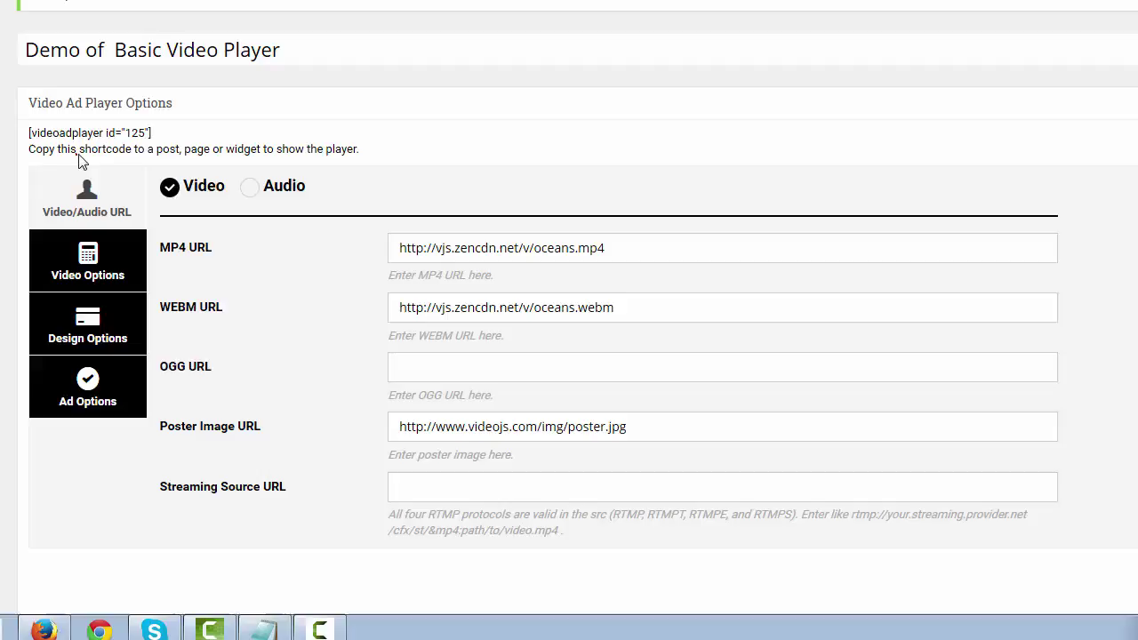
Step: Copy the player's shortcode [videoadplayer id="125"] from above its options
{"action": "left_click_drag", "start_coordinate": [78, 150], "coordinate": [183, 150]}
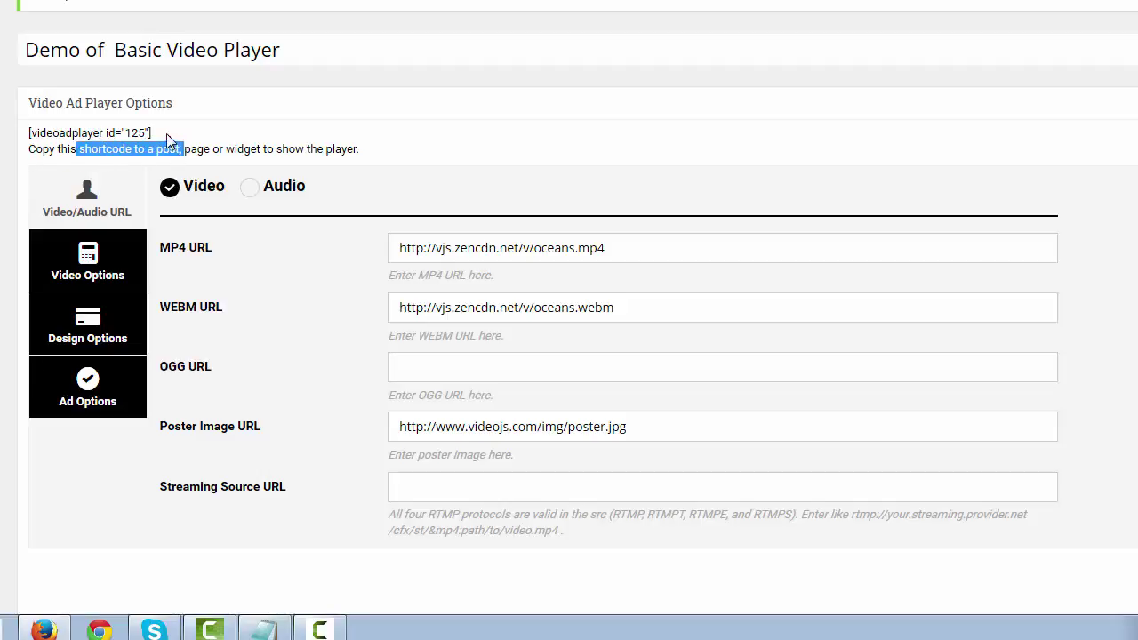
{"action": "left_click", "coordinate": [166, 134]}
{"action": "left_click_drag", "start_coordinate": [147, 133], "coordinate": [25, 137]}
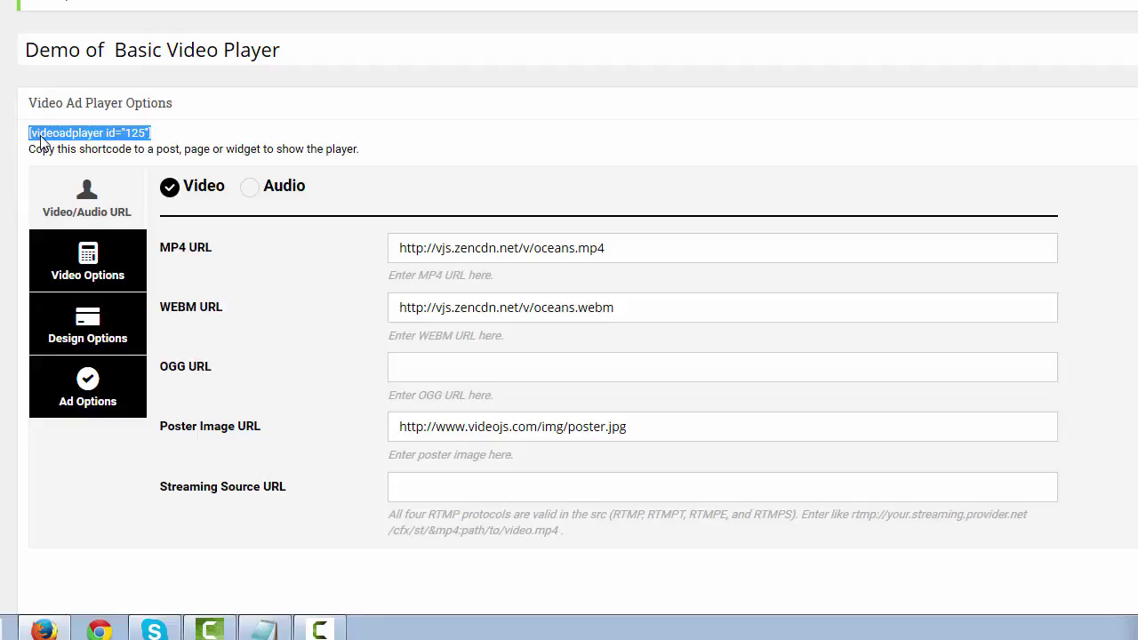
{"action": "right_click", "coordinate": [39, 135]}
{"action": "left_click", "coordinate": [85, 153]}
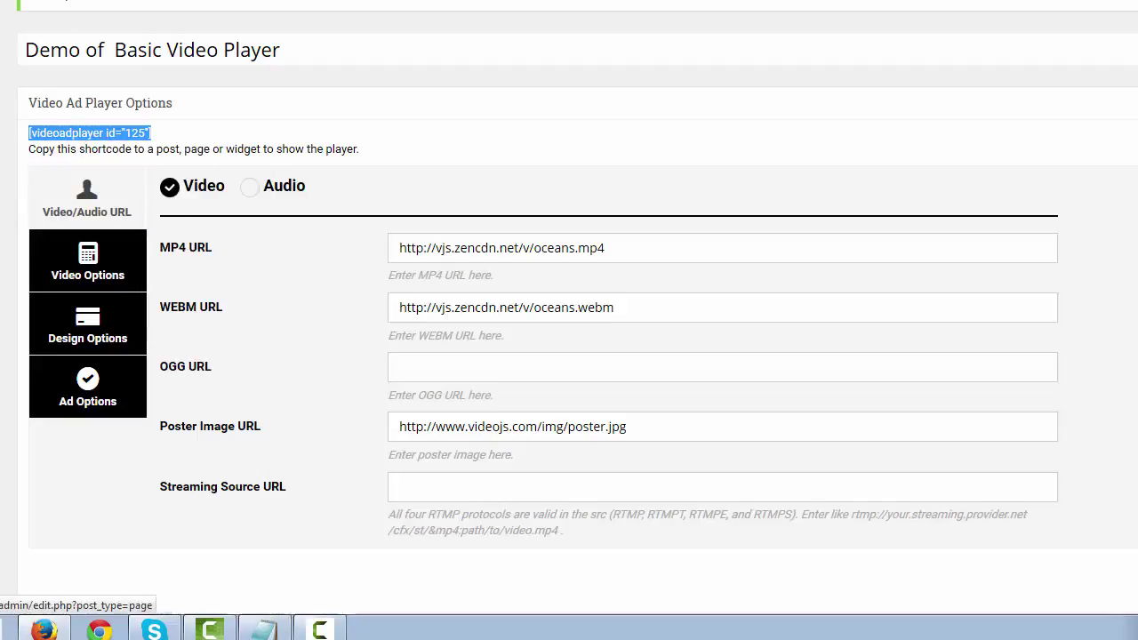
Step: Create a new WordPress page and title it "Video Ad Player: Basic Video"
{"action": "right_click", "coordinate": [24, 21]}
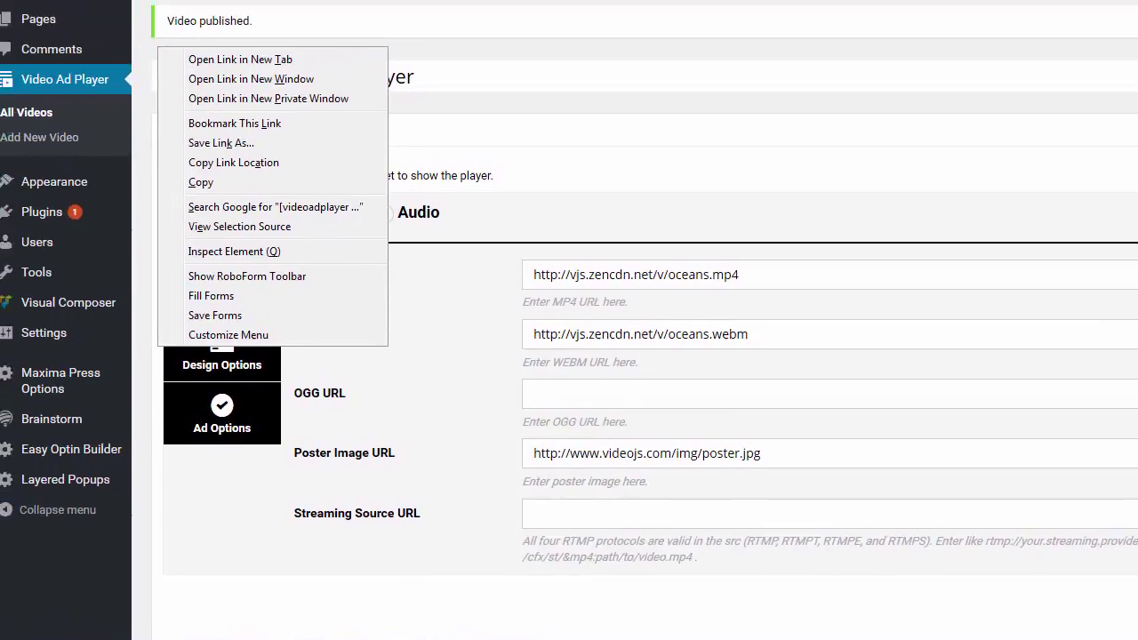
{"action": "left_click", "coordinate": [241, 58]}
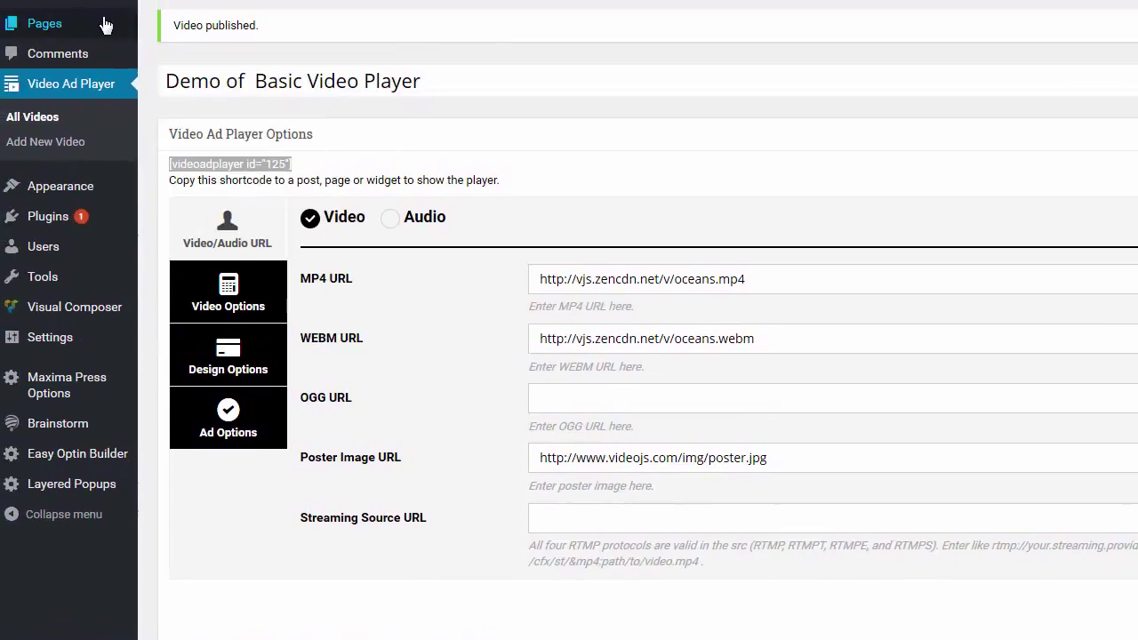
{"action": "mouse_move", "coordinate": [49, 14]}
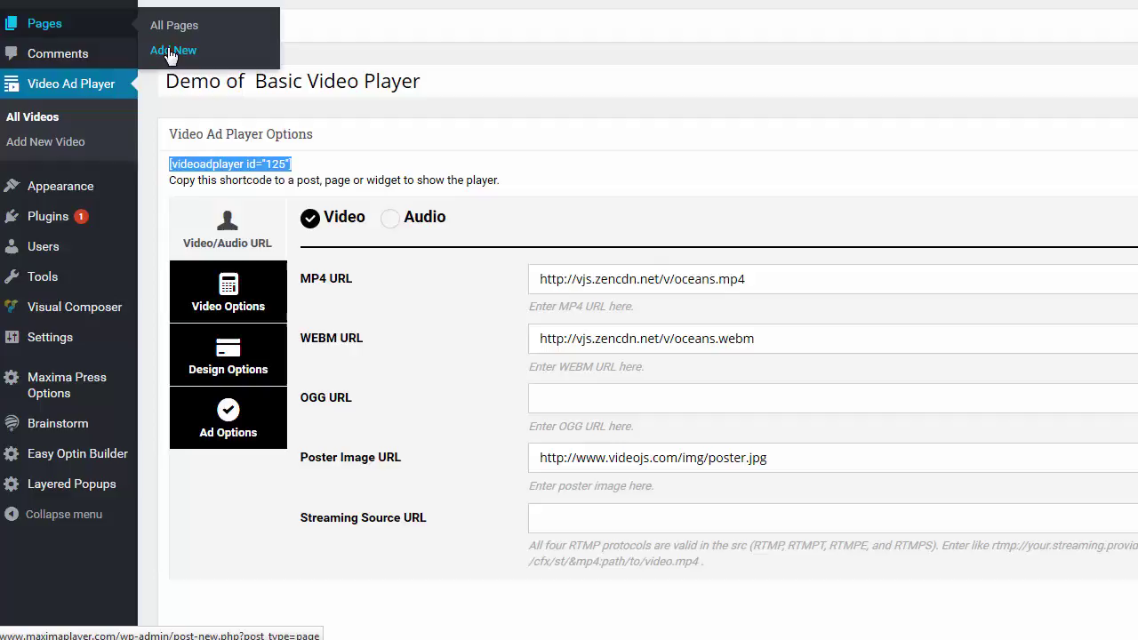
{"action": "left_click", "coordinate": [170, 52]}
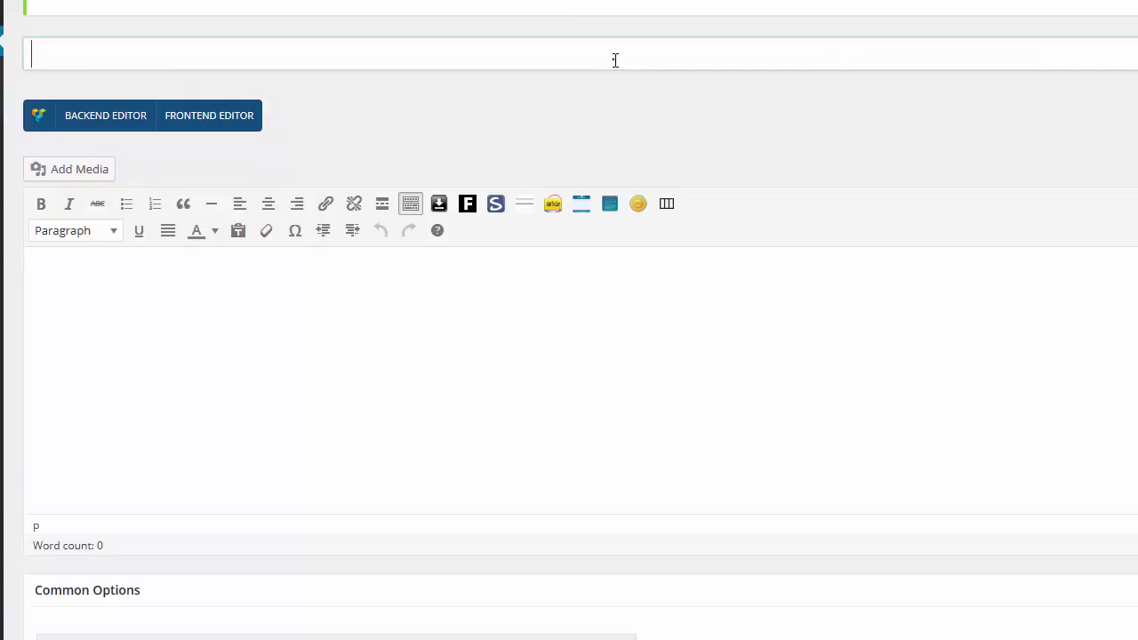
{"action": "left_click", "coordinate": [616, 57]}
{"action": "type", "text": "Video "}
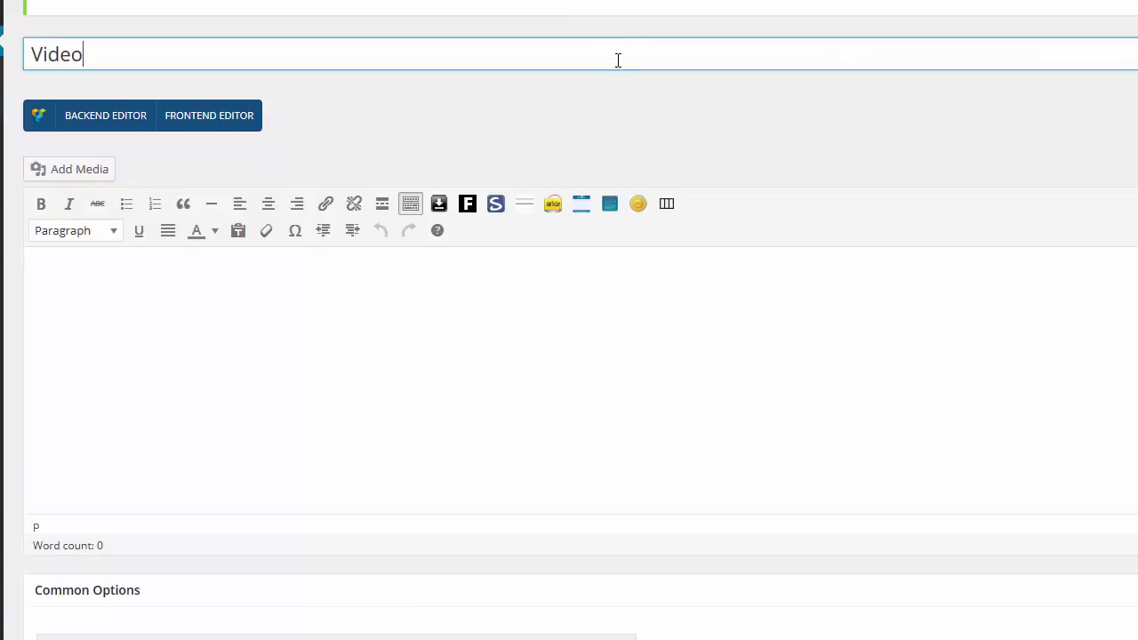
{"action": "type", "text": "Ad Player"}
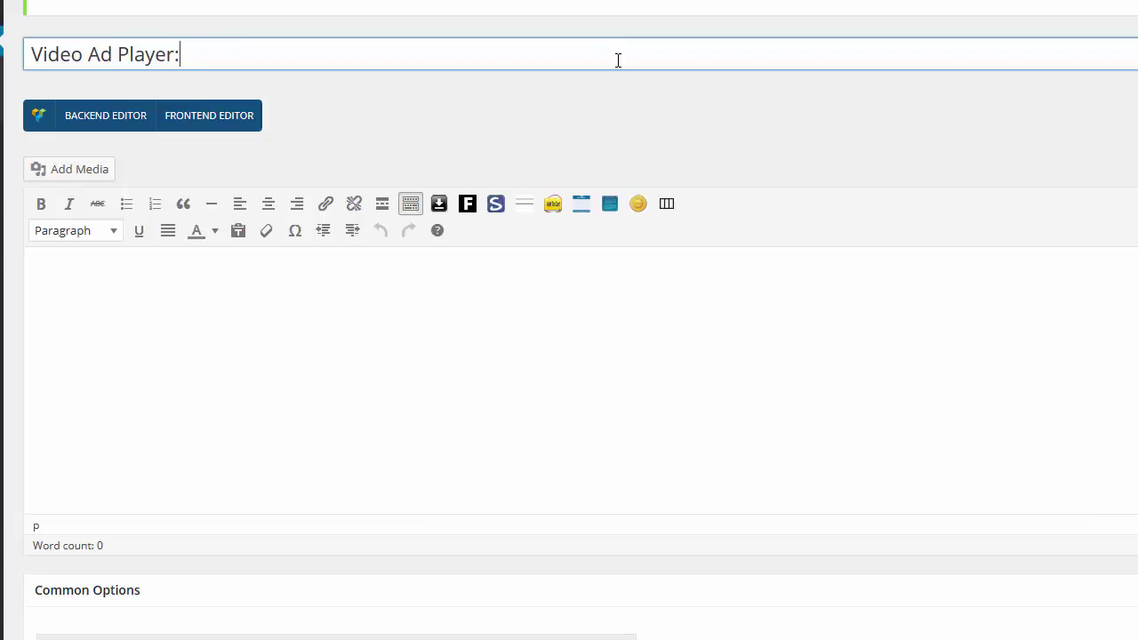
{"action": "type", "text": ":  Basic Video"}
Step: Paste the copied player shortcode into the page's content and publish the page
{"action": "left_click", "coordinate": [321, 291]}
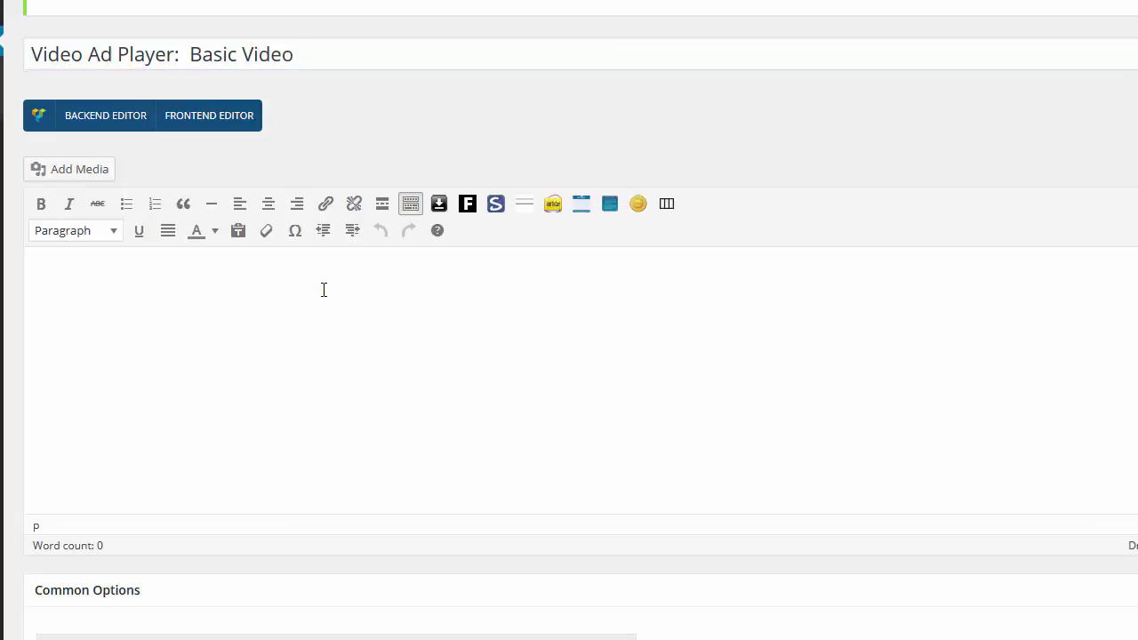
{"action": "key", "text": "ctrl+v"}
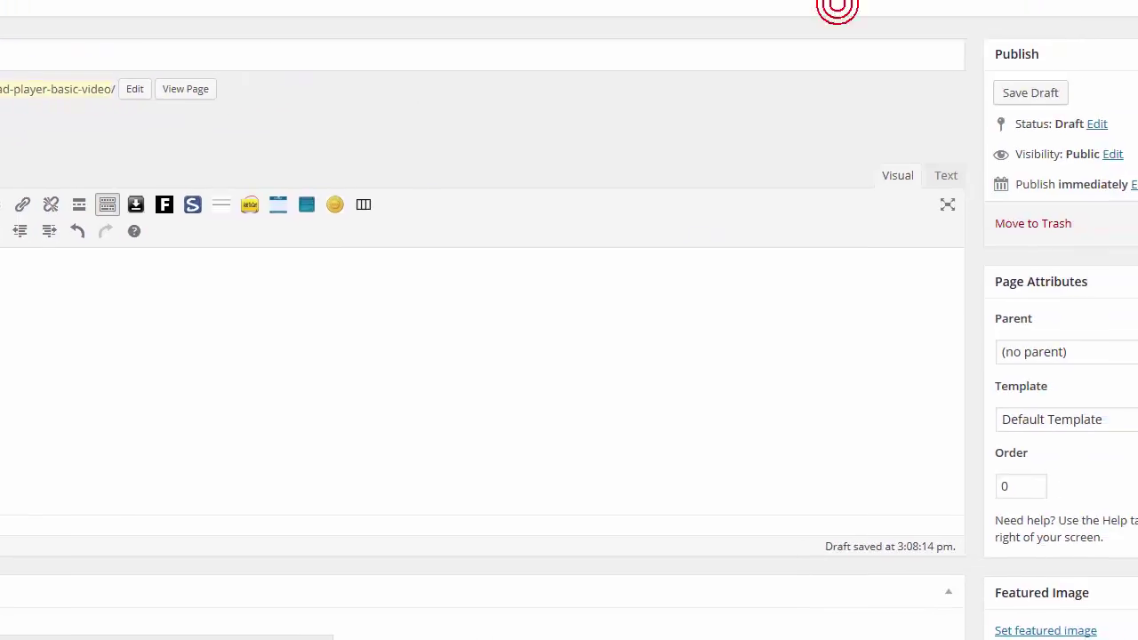
{"action": "left_click", "coordinate": [1115, 220]}
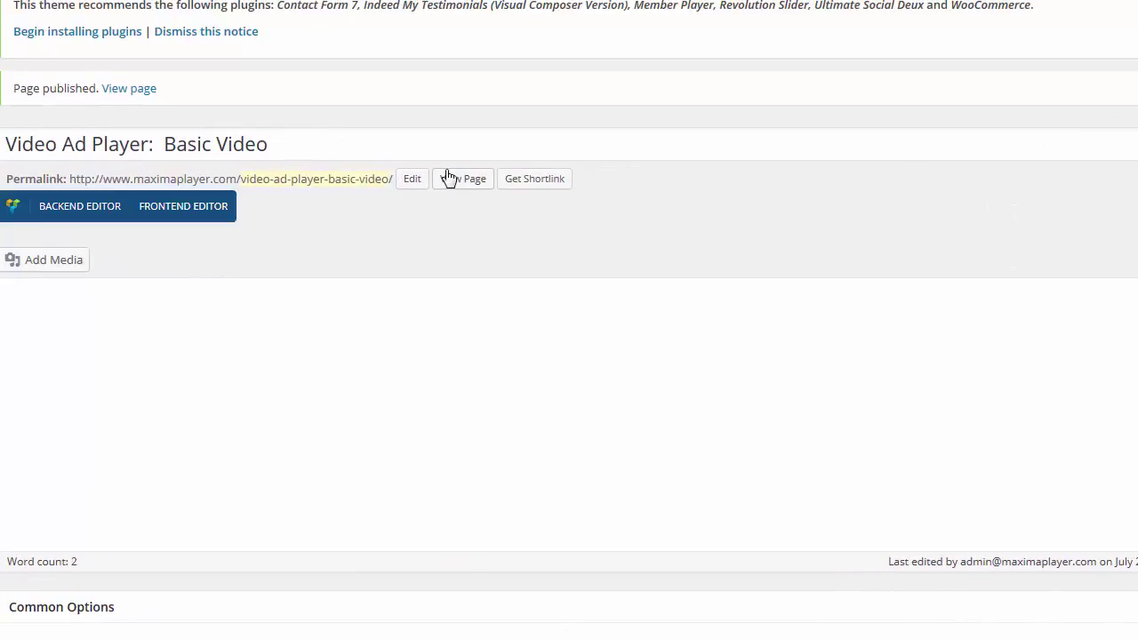
Step: View the published page in a new tab and pause its video during playback
{"action": "left_click", "coordinate": [367, 144]}
{"action": "right_click", "coordinate": [452, 187]}
{"action": "left_click", "coordinate": [485, 187]}
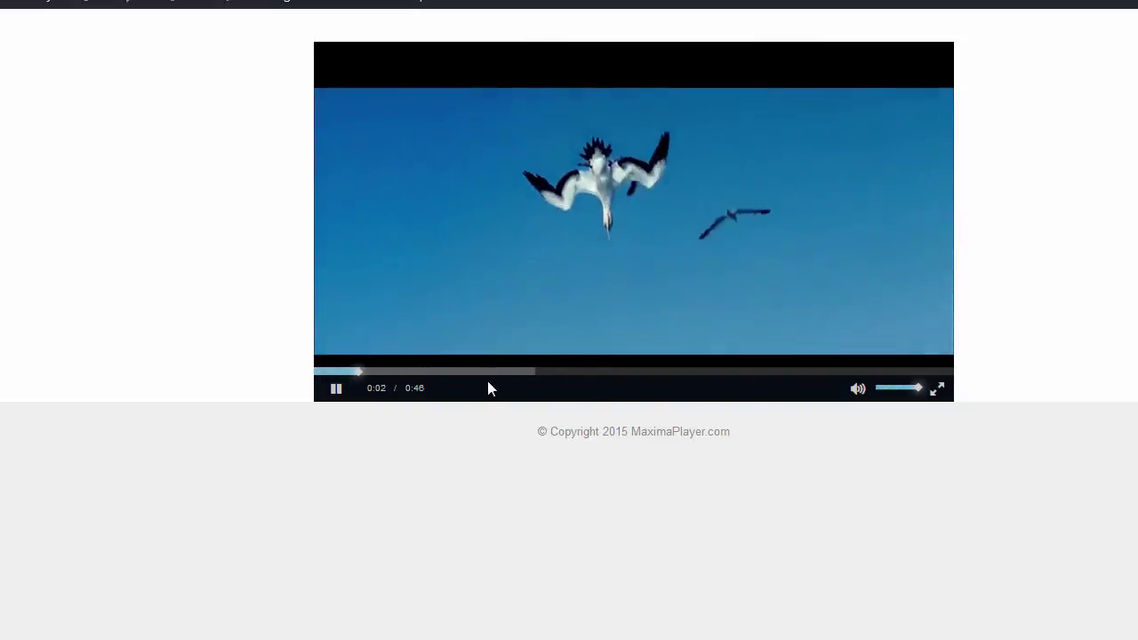
{"action": "left_click", "coordinate": [335, 389]}
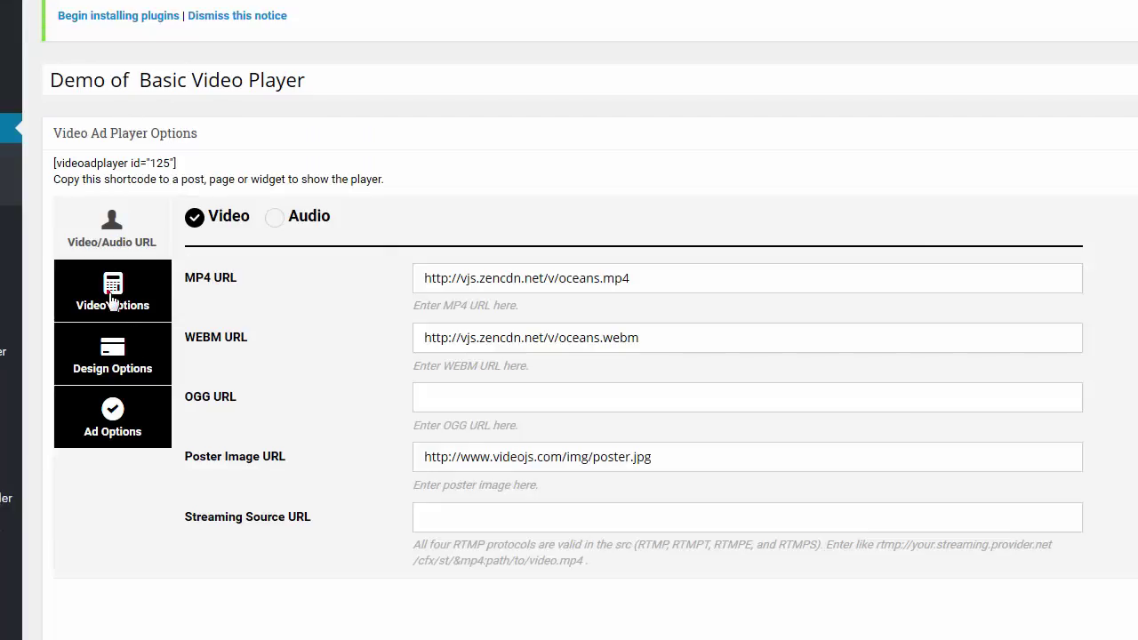
Step: Review the video options of the Demo of Basic Video Player entry and set its skin to Clean Skin in the design options
{"action": "left_click", "coordinate": [112, 301]}
{"action": "scroll", "coordinate": [216, 298], "scroll_direction": "down", "scroll_amount": 1}
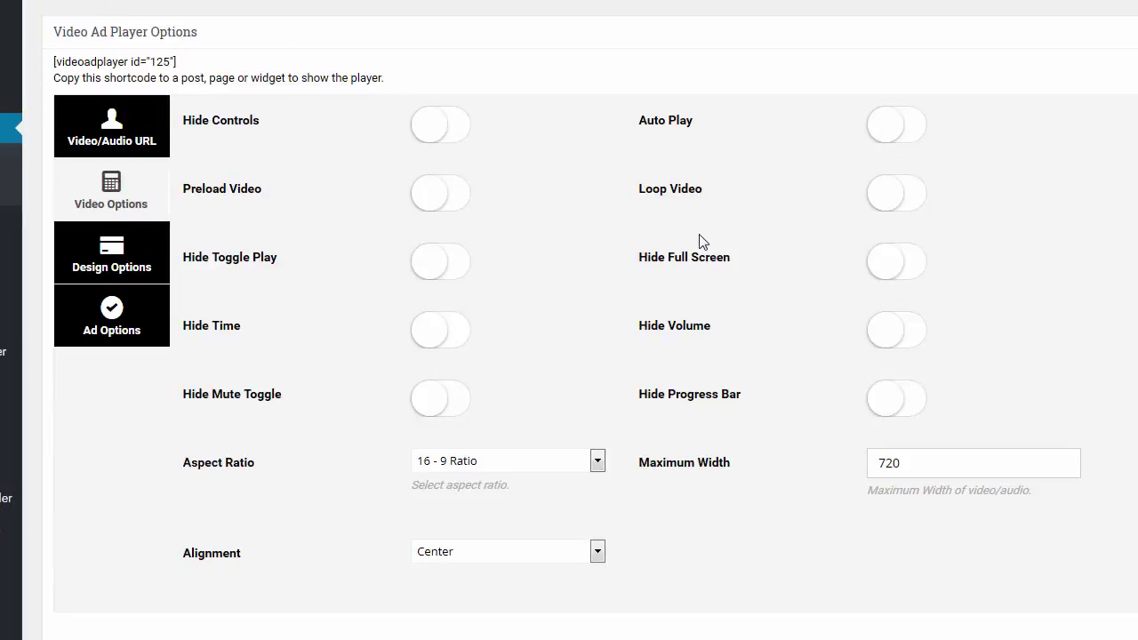
{"action": "left_click", "coordinate": [131, 256]}
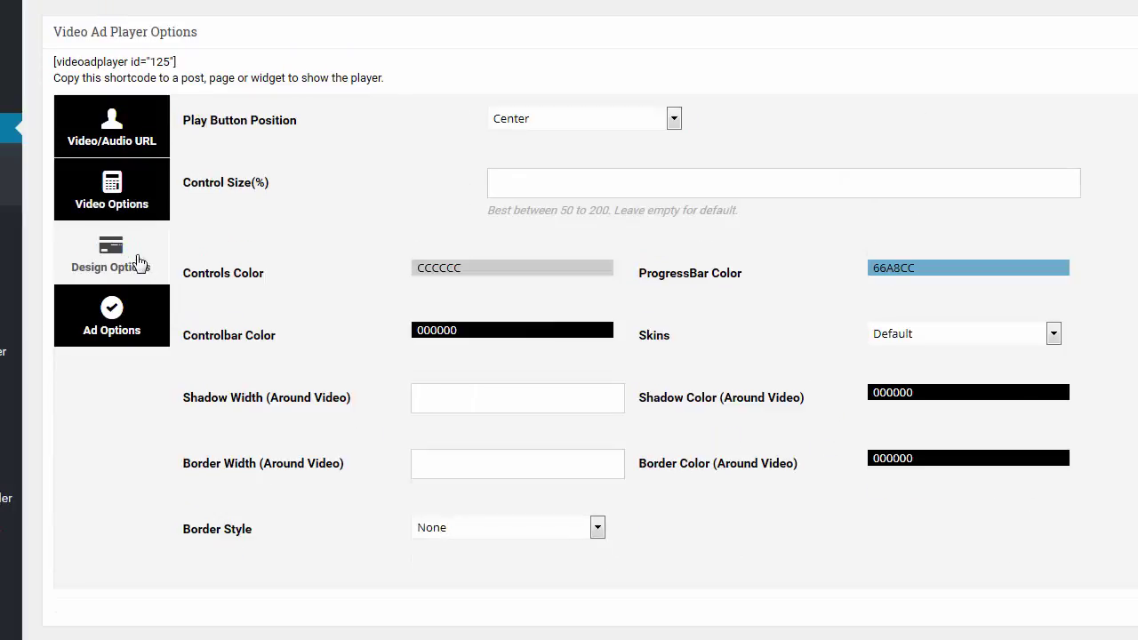
{"action": "scroll", "coordinate": [250, 309], "scroll_direction": "down", "scroll_amount": 1}
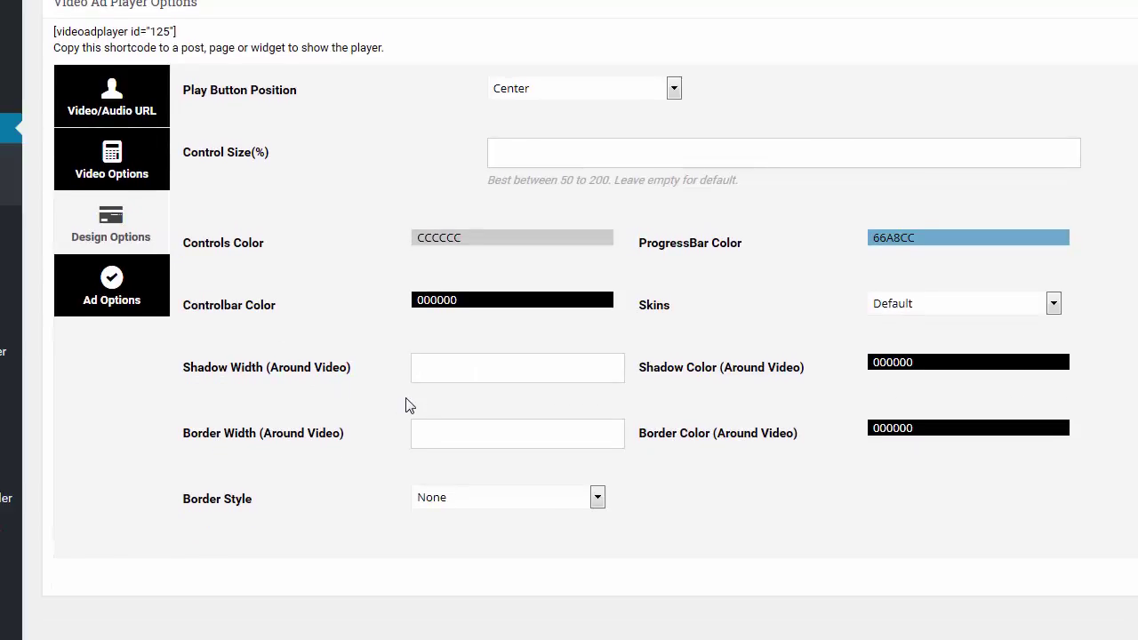
{"action": "left_click", "coordinate": [925, 303]}
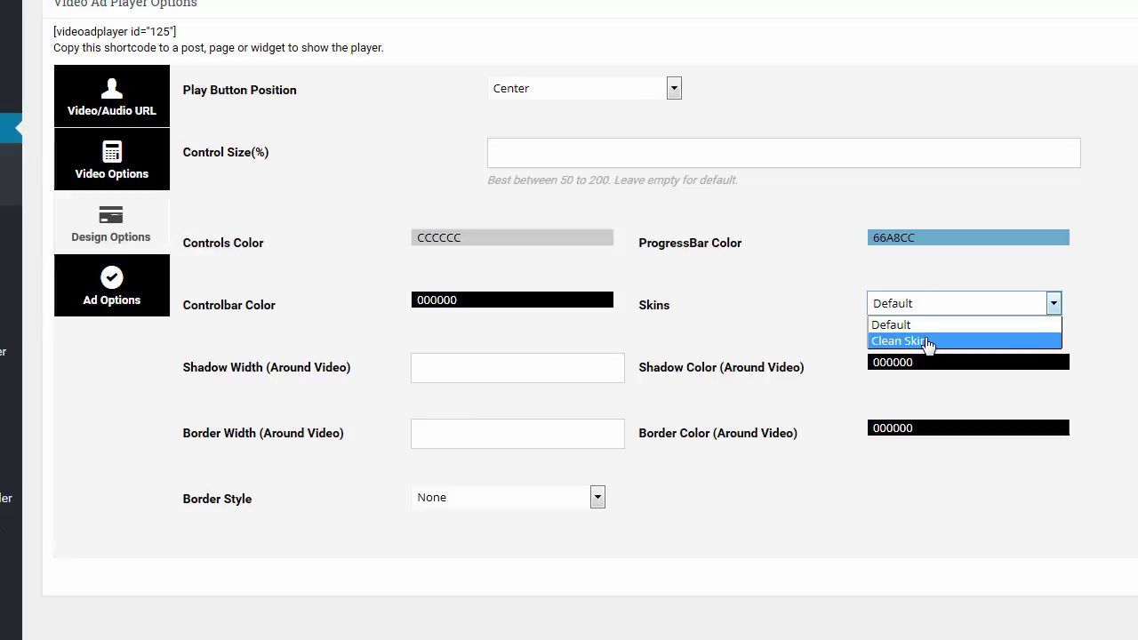
{"action": "left_click", "coordinate": [923, 338]}
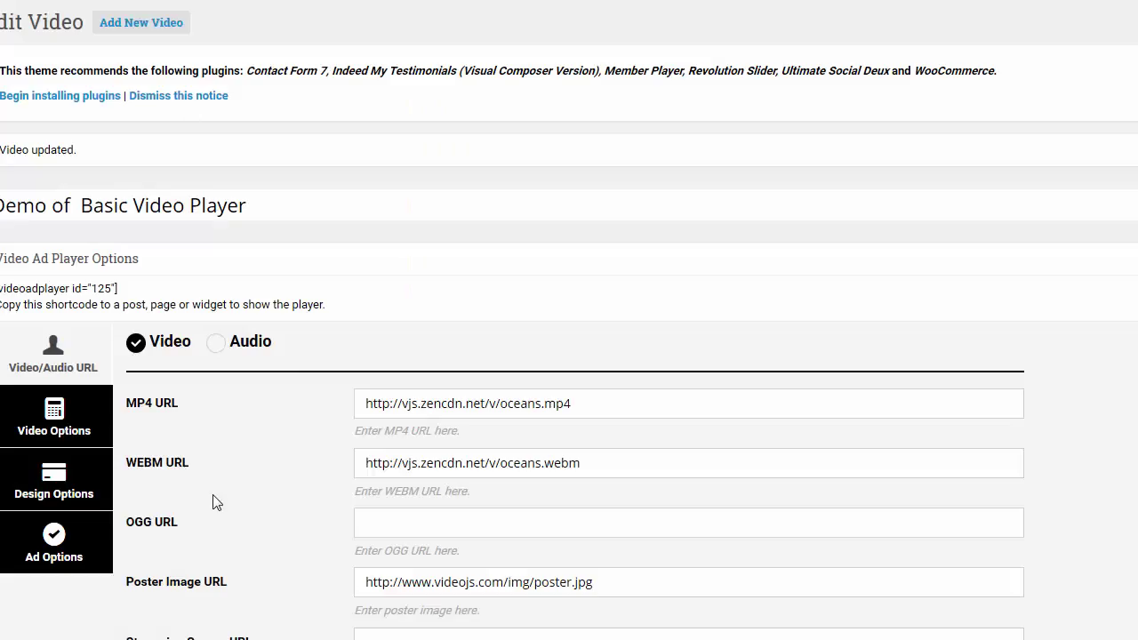
Step: Set the border width around the video to 5 in the player's design options
{"action": "left_click", "coordinate": [75, 490]}
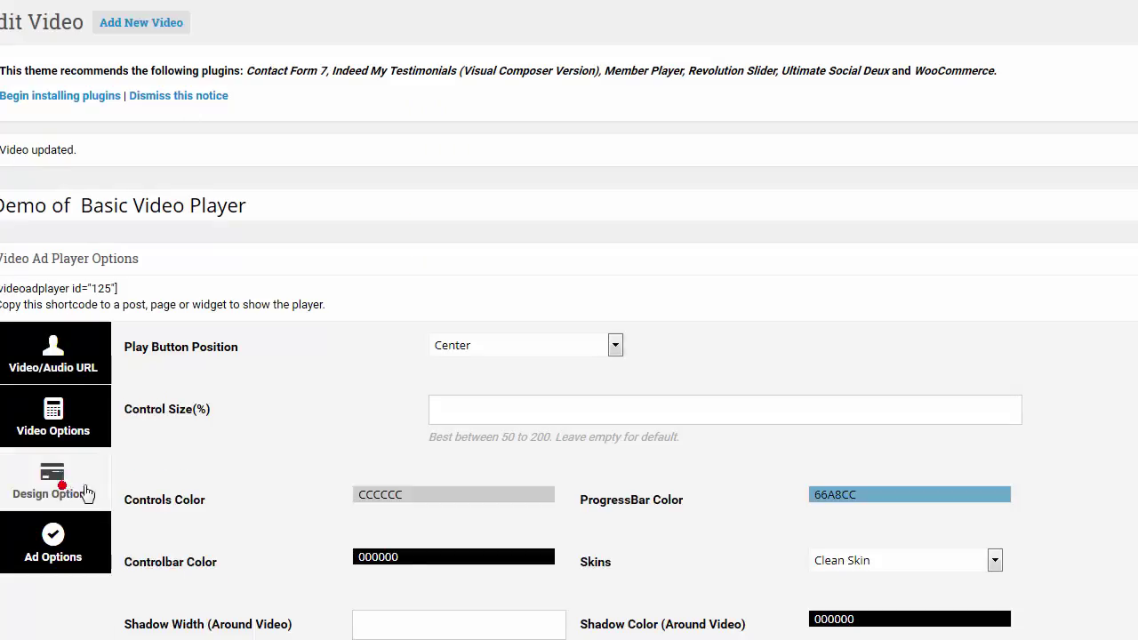
{"action": "scroll", "coordinate": [429, 468], "scroll_direction": "down", "scroll_amount": 1}
{"action": "scroll", "coordinate": [428, 468], "scroll_direction": "down", "scroll_amount": 3}
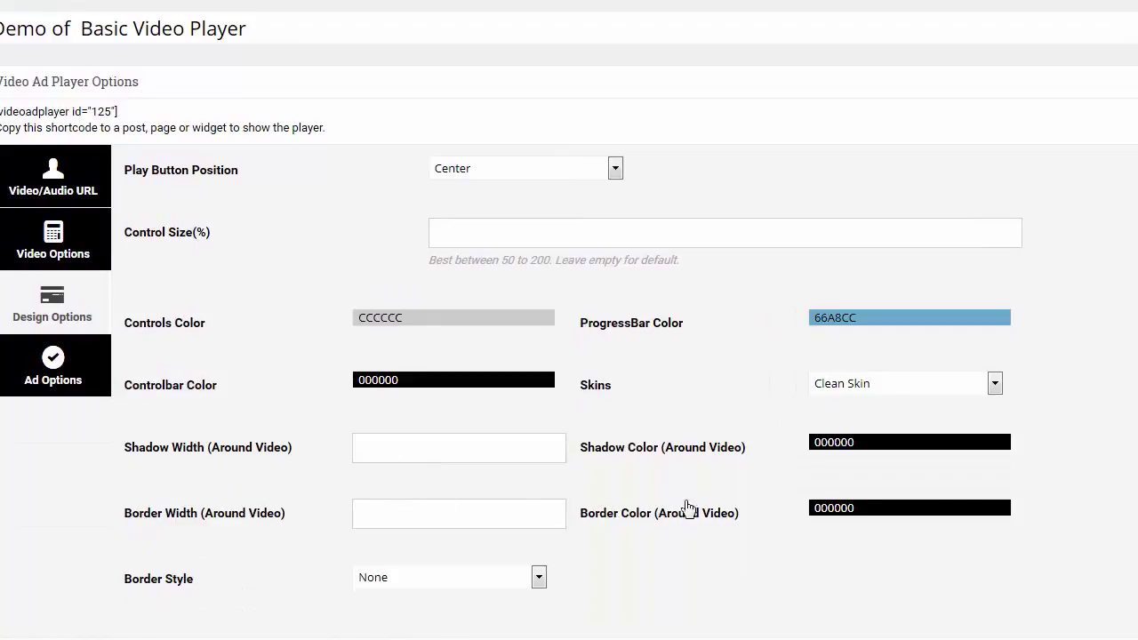
{"action": "left_click", "coordinate": [452, 442]}
{"action": "left_click", "coordinate": [388, 517]}
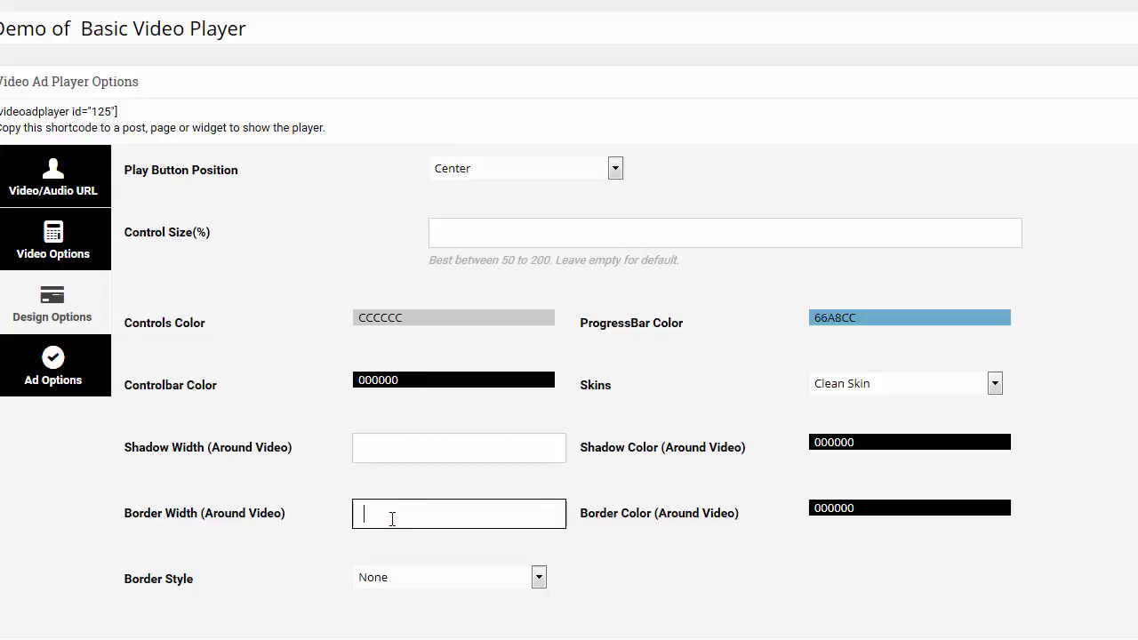
{"action": "left_click", "coordinate": [285, 550]}
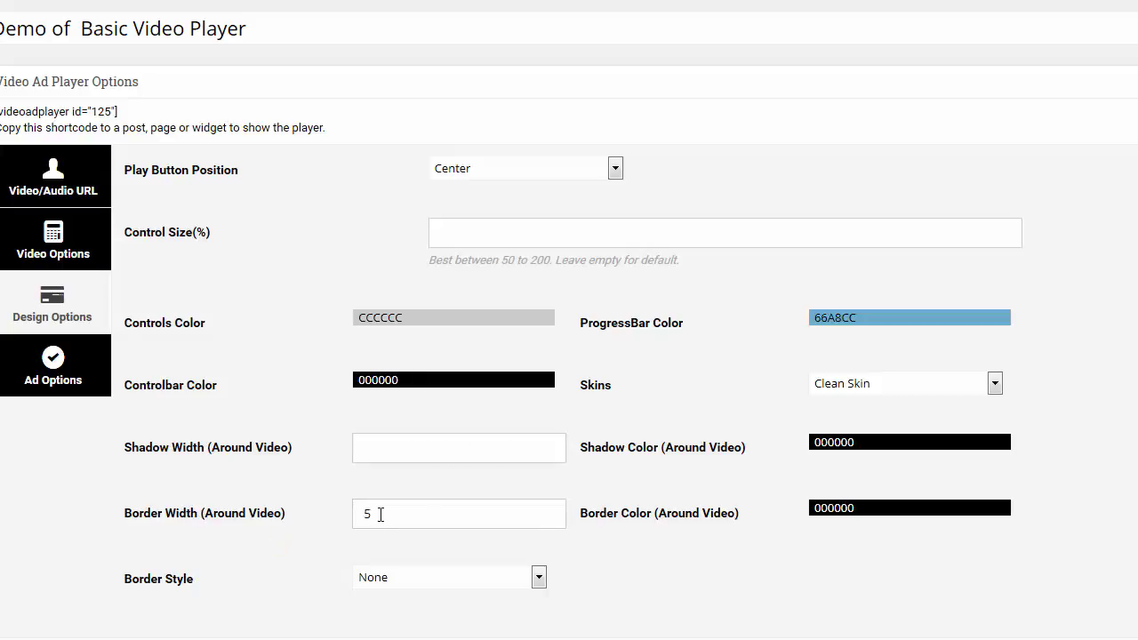
Step: Set the border color around the video to yellow FFBC05 and choose a solid border style
{"action": "left_click", "coordinate": [871, 506]}
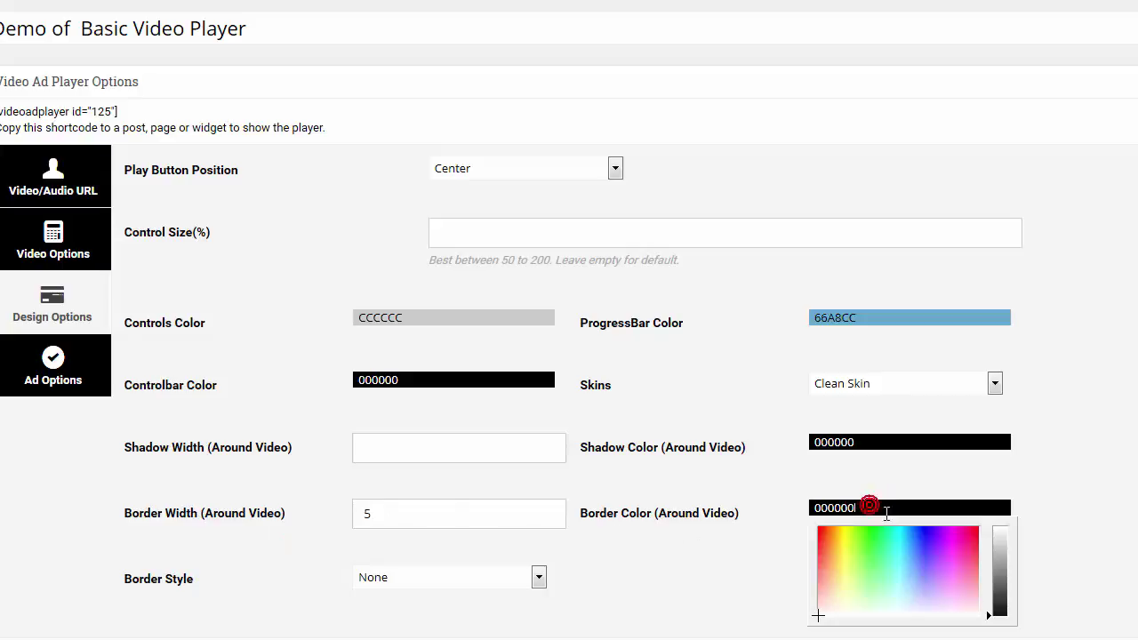
{"action": "left_click", "coordinate": [841, 531]}
{"action": "left_click_drag", "start_coordinate": [841, 531], "coordinate": [837, 530]}
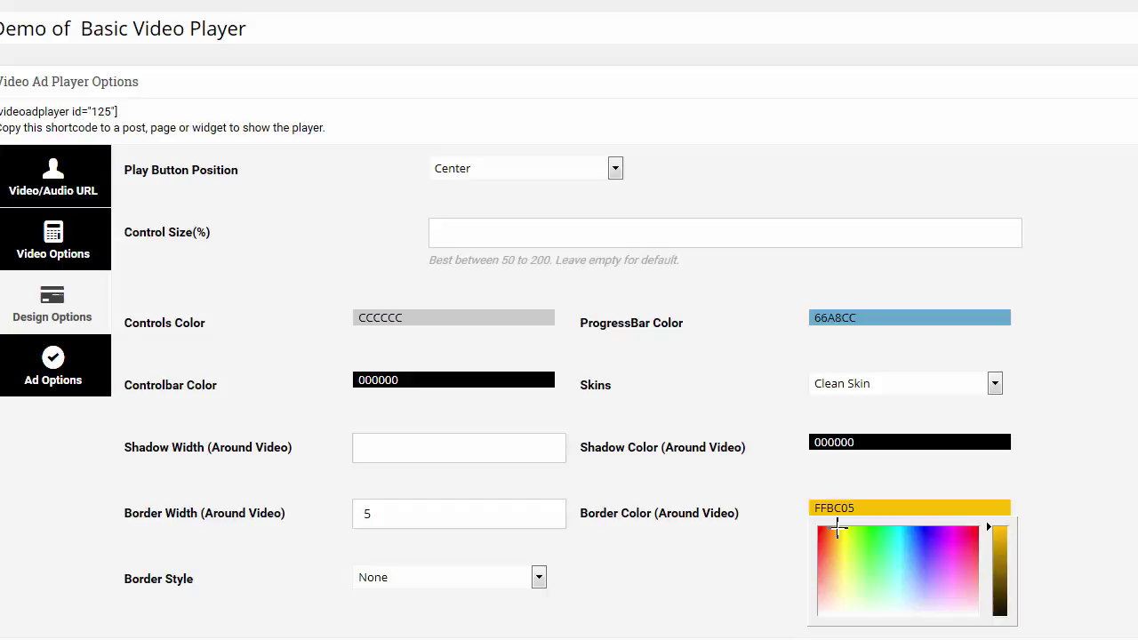
{"action": "left_click", "coordinate": [755, 548]}
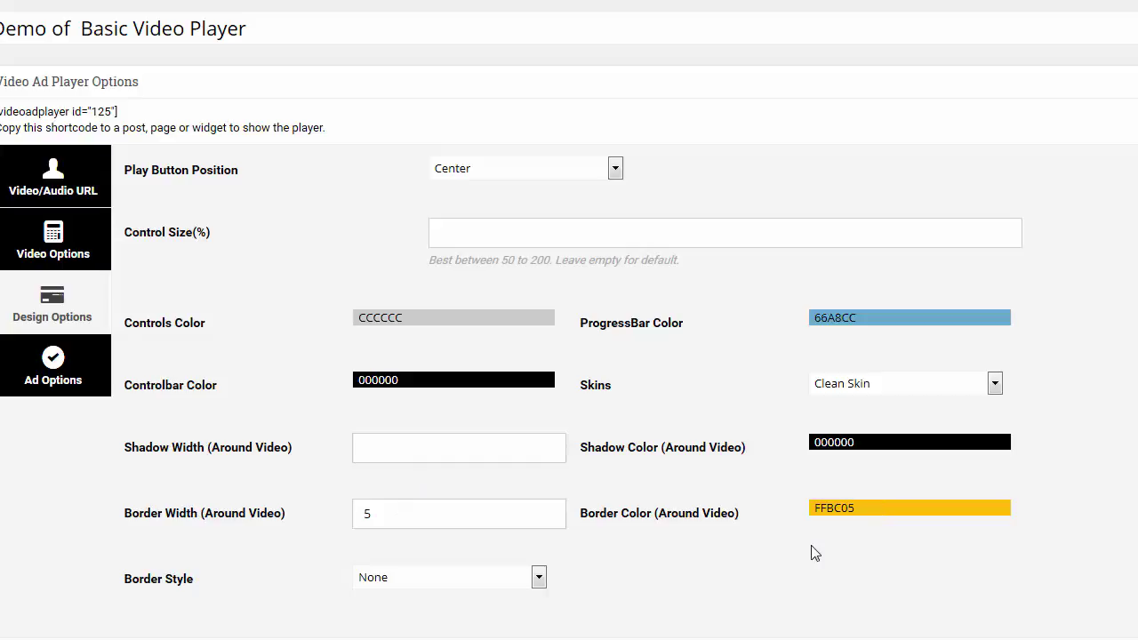
{"action": "left_click", "coordinate": [419, 578]}
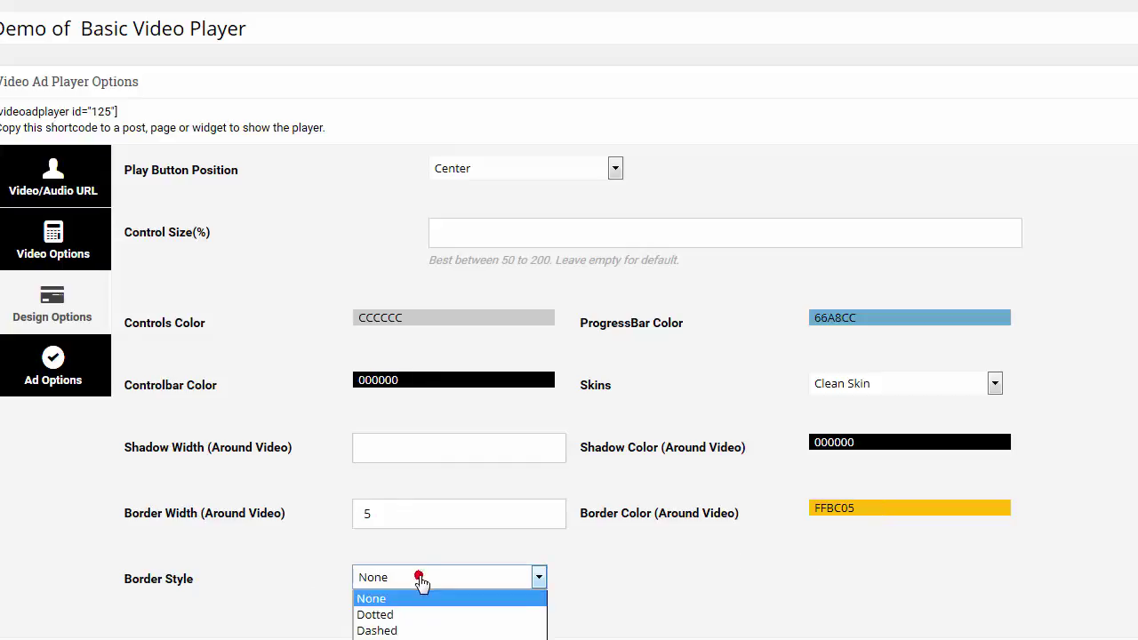
{"action": "left_click", "coordinate": [400, 639]}
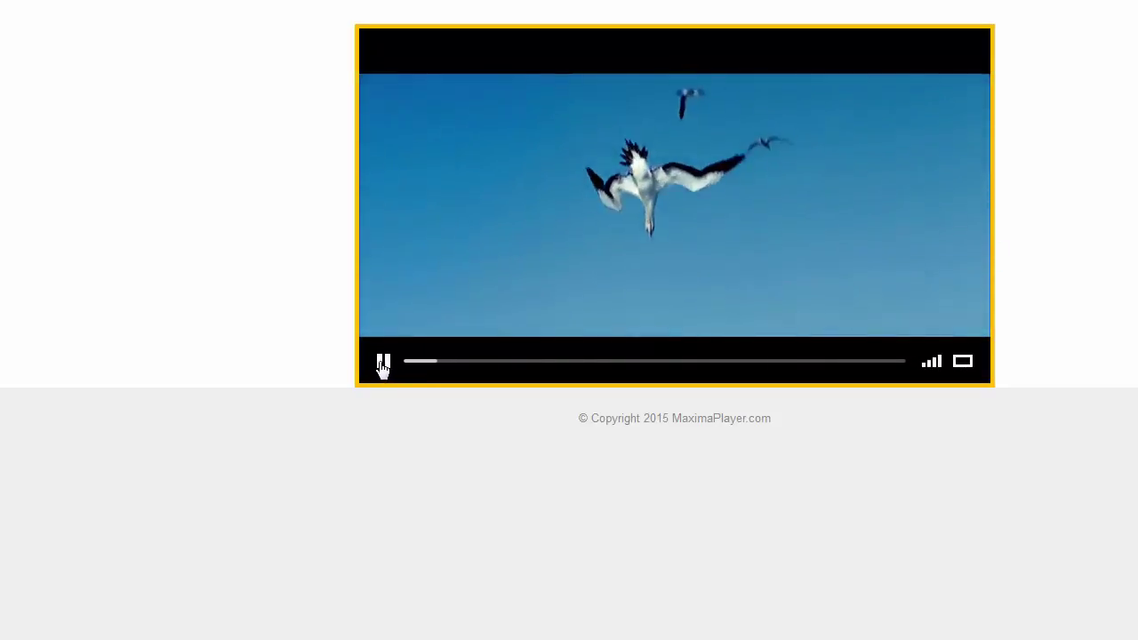
Step: Pause the bordered video on the published page and return to the list of Video Ad Player entries
{"action": "left_click", "coordinate": [383, 364]}
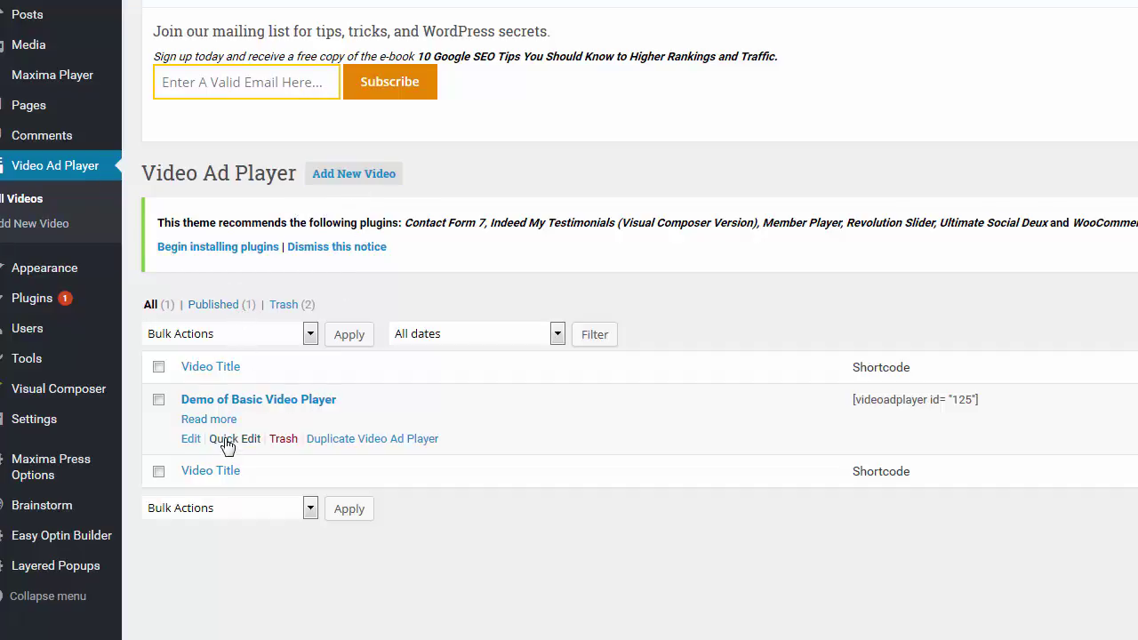
{"action": "mouse_move", "coordinate": [311, 442]}
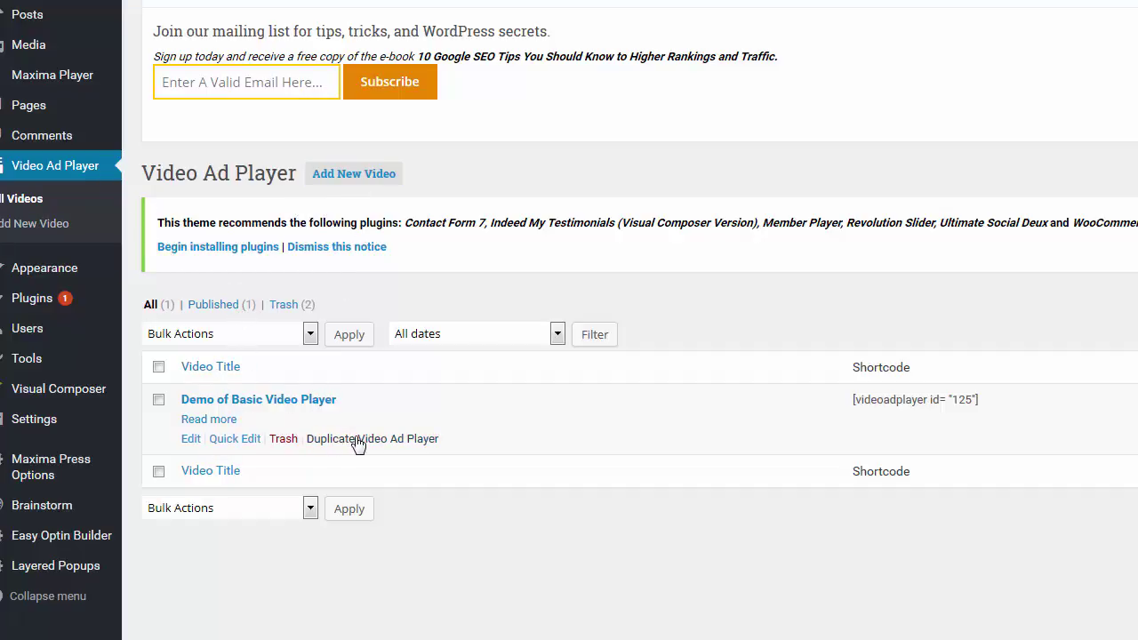